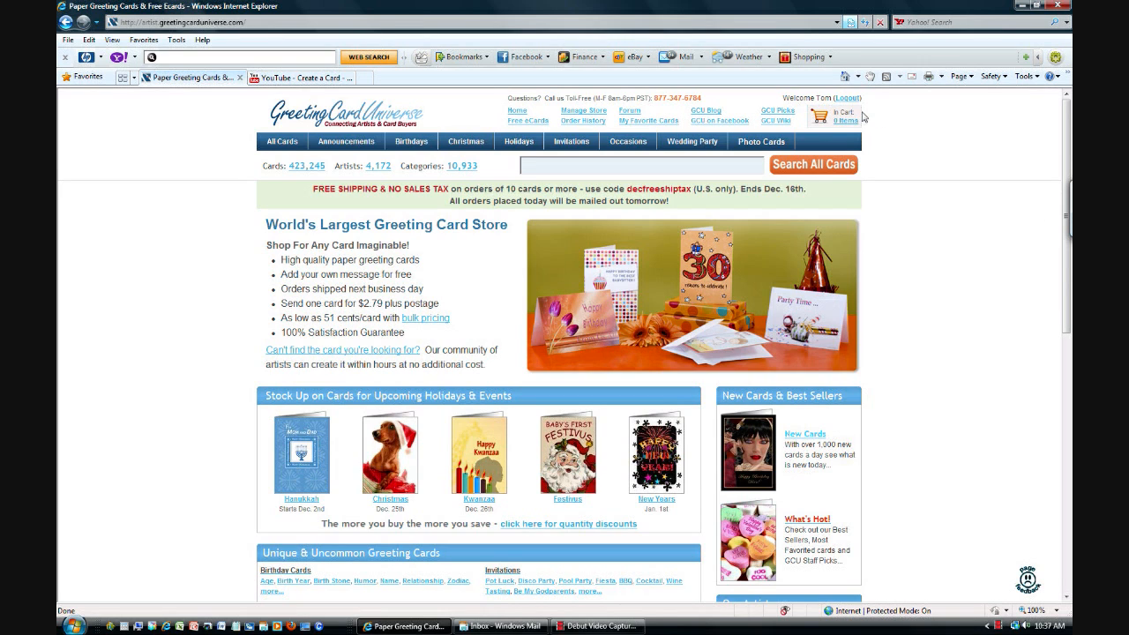
Step: Go to the store's administrative settings and open the Manage Cards page
left_click_drag(728, 107, 696, 107)
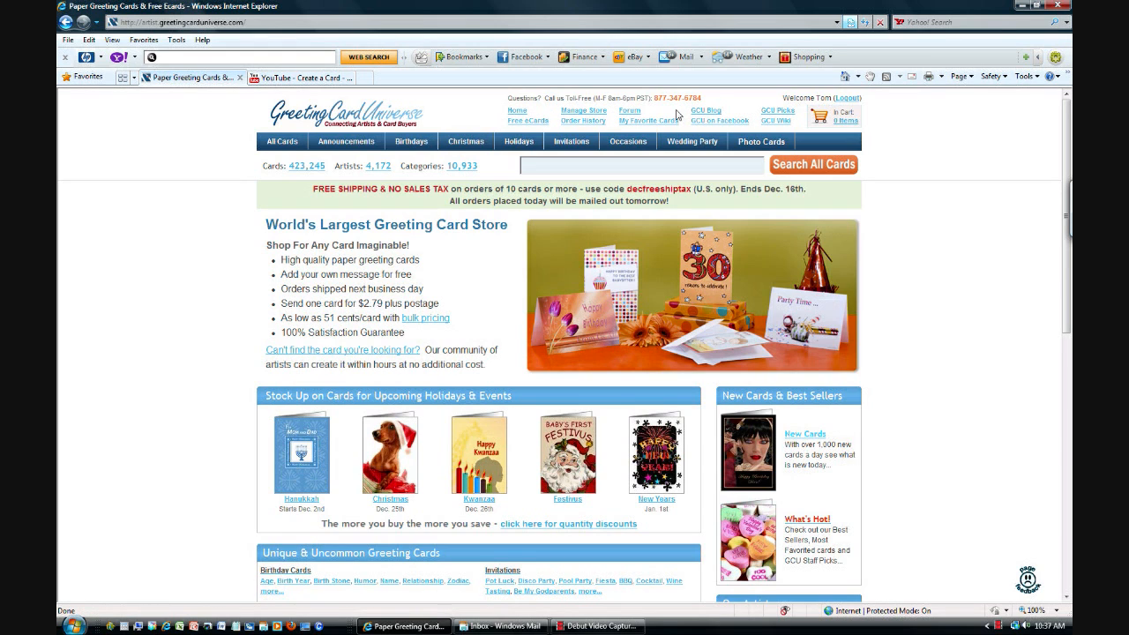
left_click(571, 114)
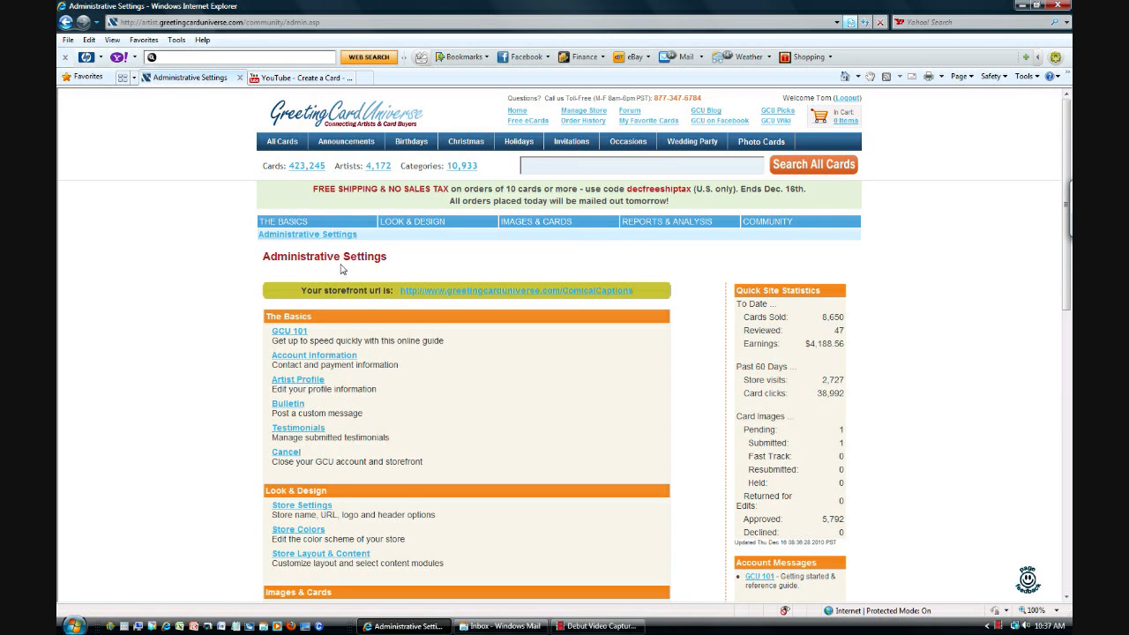
mouse_move(543, 227)
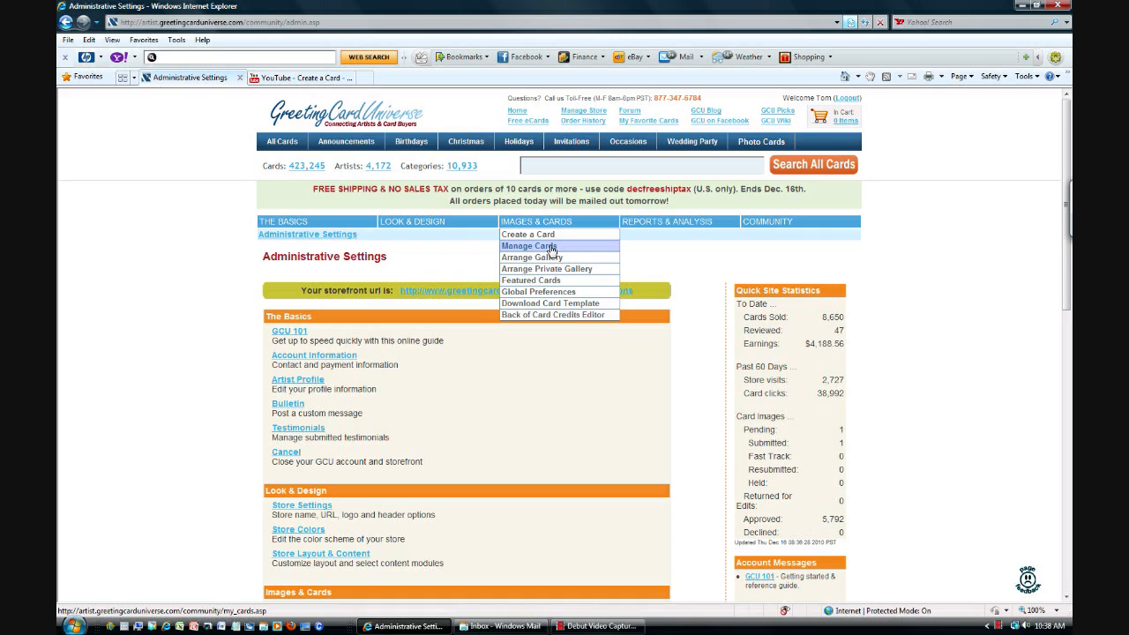
left_click(552, 248)
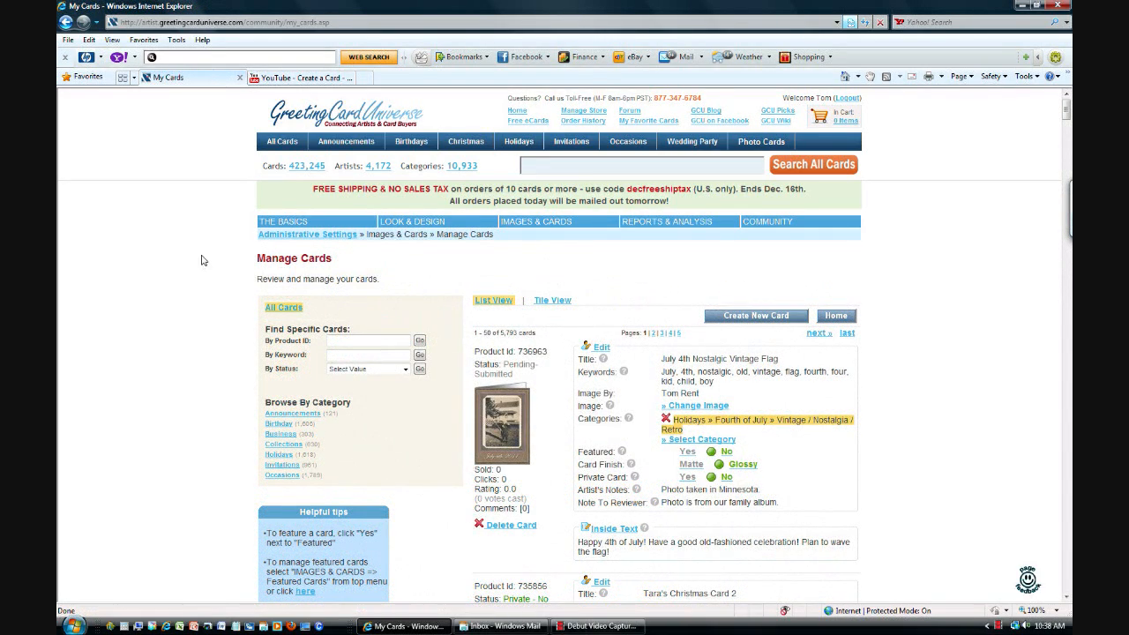
Step: Display the cards in Tile View, and return to List View
scroll(494, 240, "down", 2)
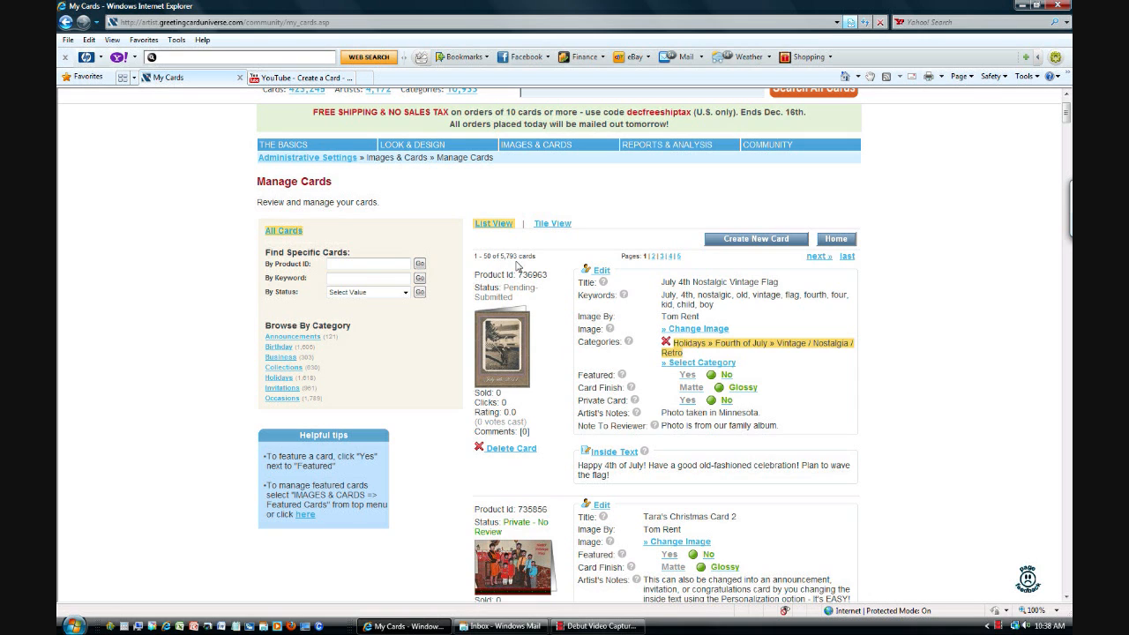
left_click(548, 224)
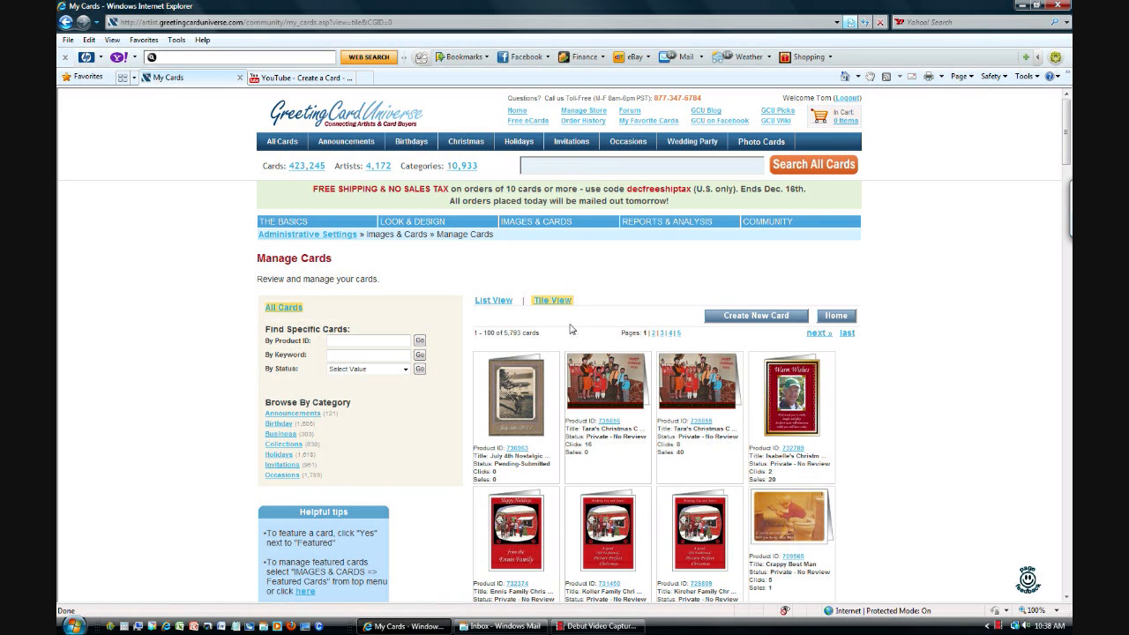
left_click(496, 300)
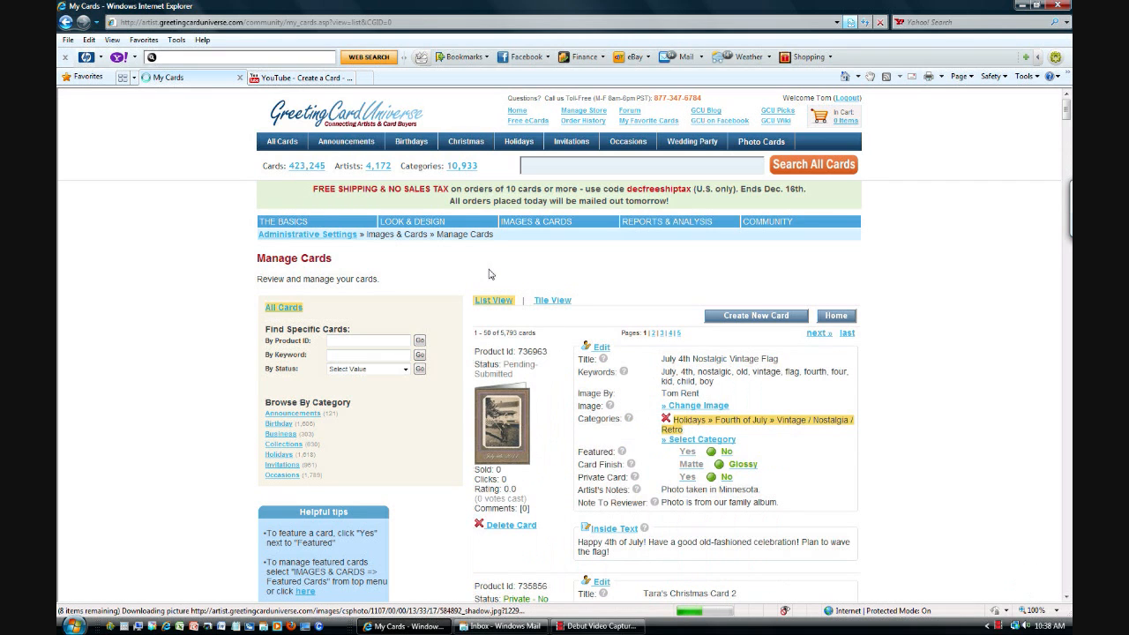
Step: Change the July 4th vintage flag card's title to "July 4th Old Nostalgic Vintage Flag" and save the changes
scroll(531, 273, "down", 3)
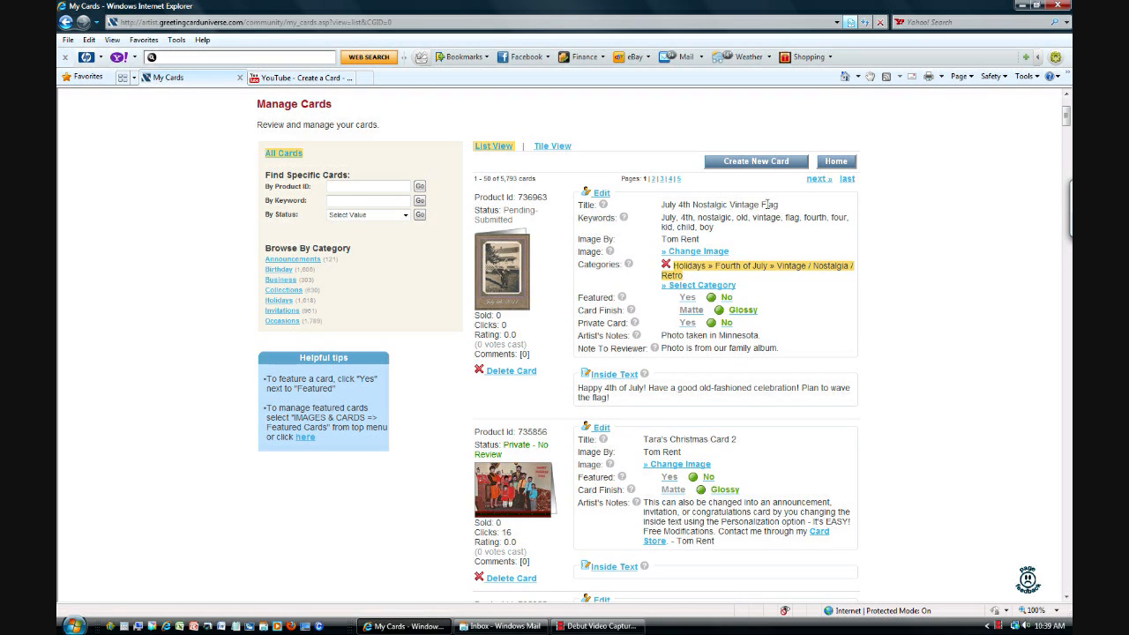
left_click(603, 194)
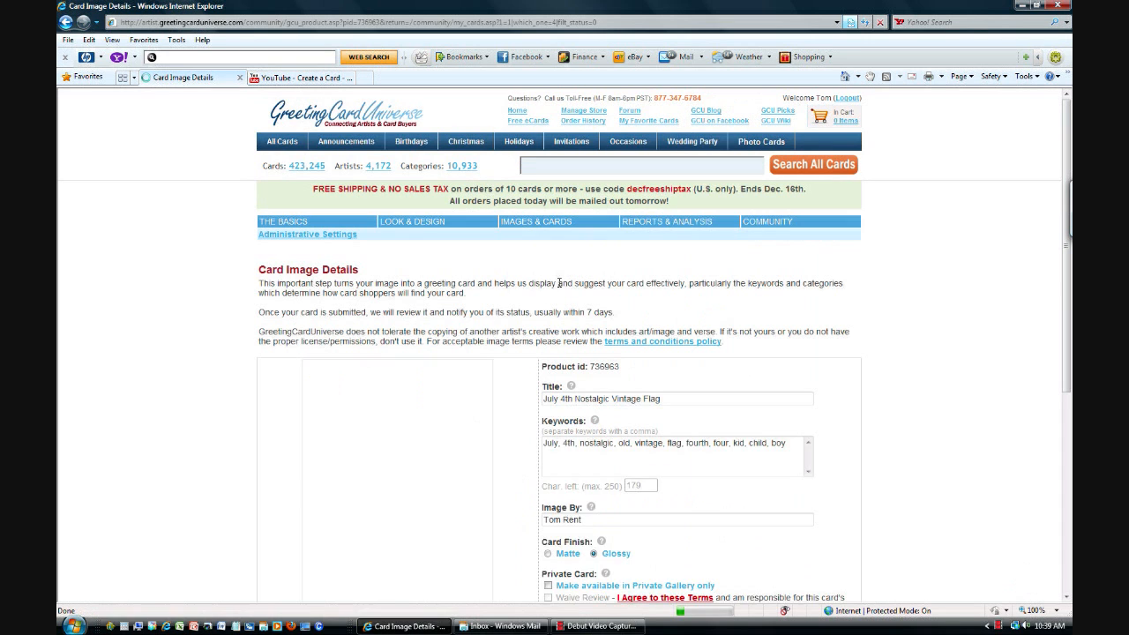
left_click(576, 398)
type("Old")
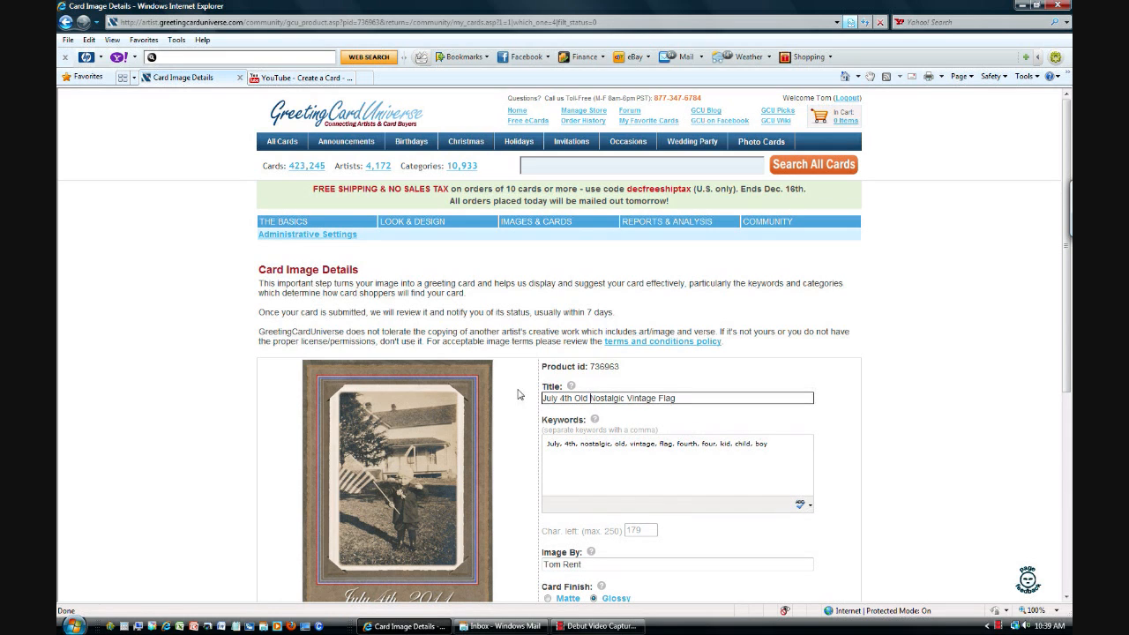
scroll(519, 394, "down", 2)
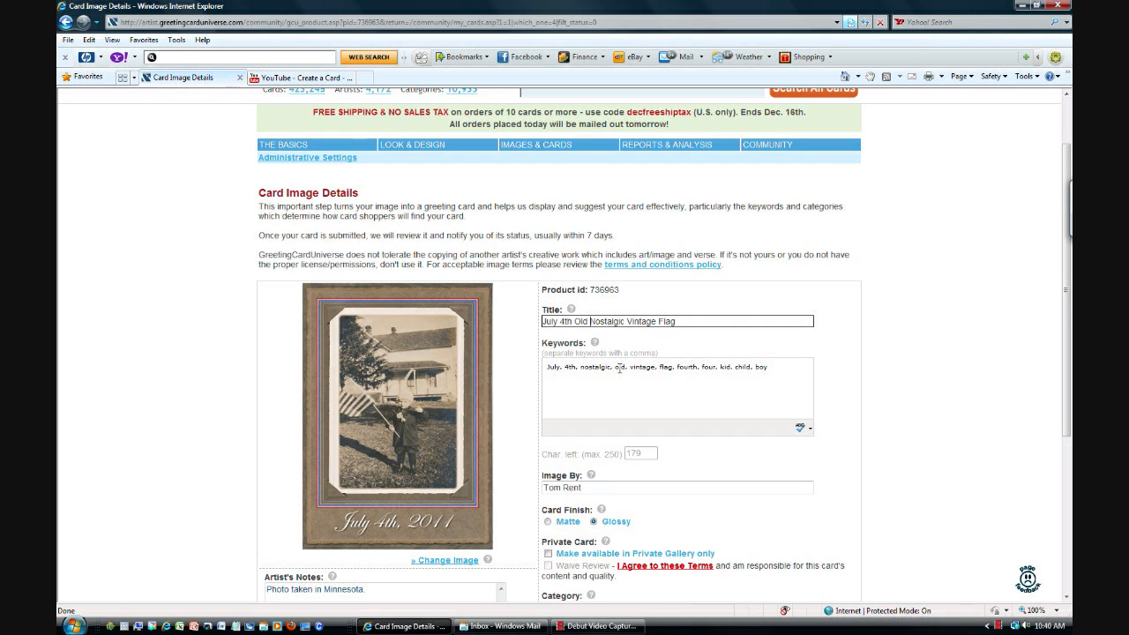
left_click(841, 353)
scroll(744, 396, "down", 5)
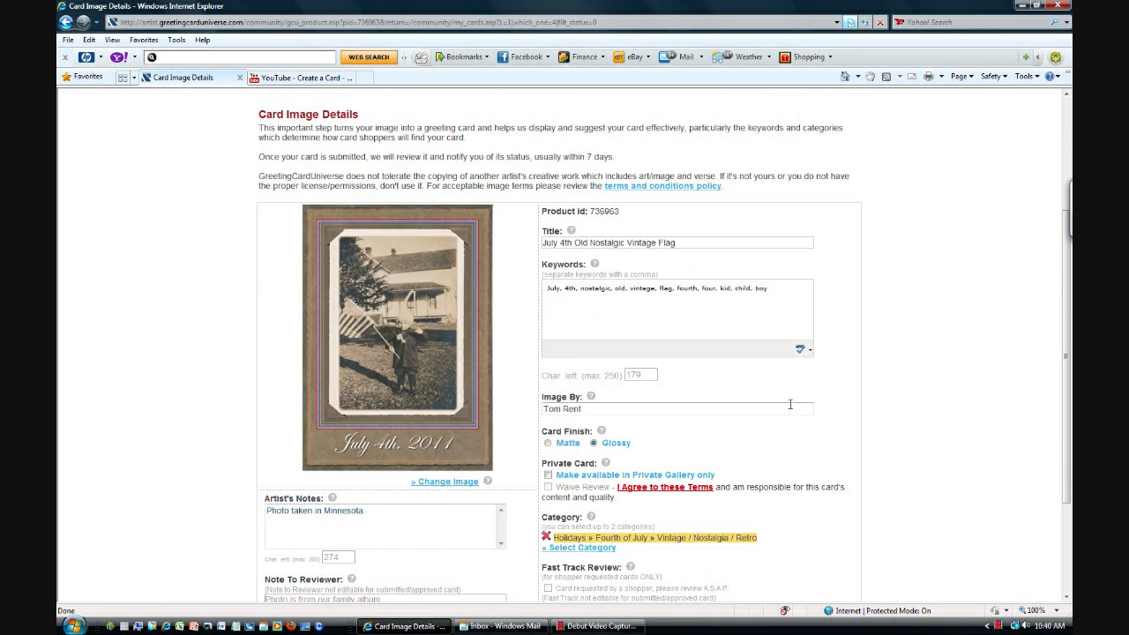
left_click(666, 466)
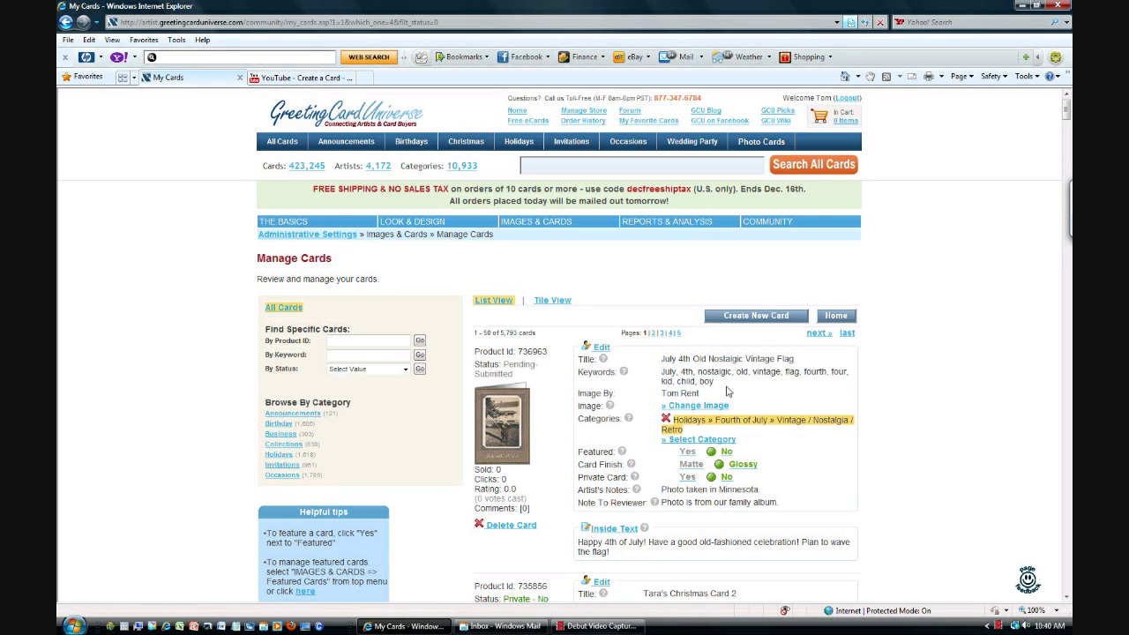
Step: Add the keywords "1930s, black and white, photo, photograph" to the July 4th card and save the changes
left_click(601, 346)
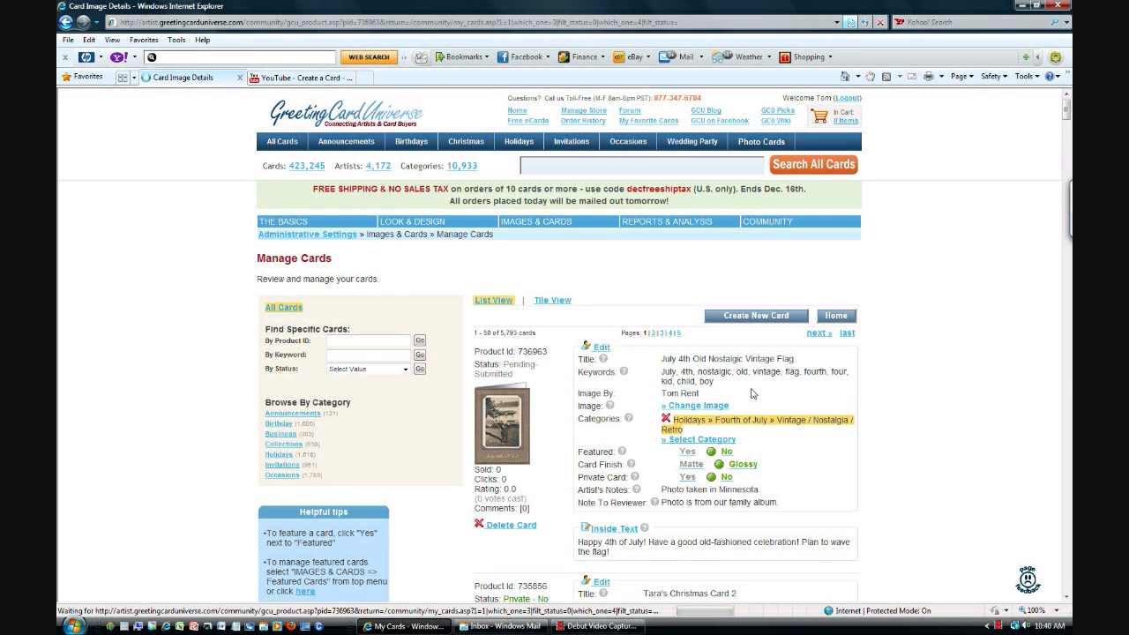
left_click(777, 443)
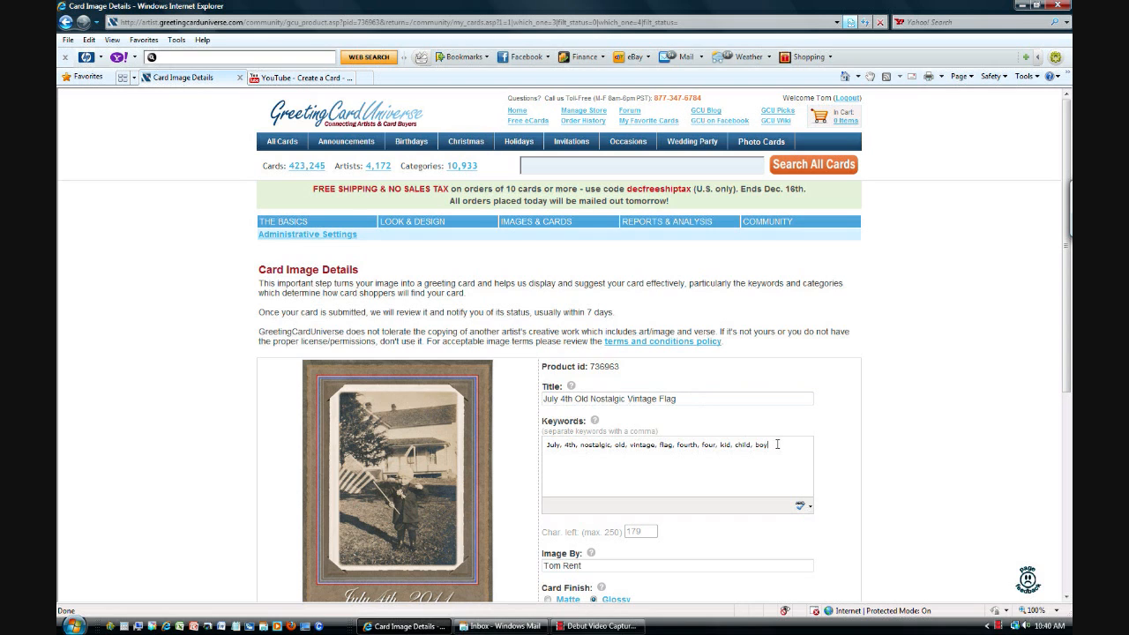
type(",")
scroll(853, 447, "down", 3)
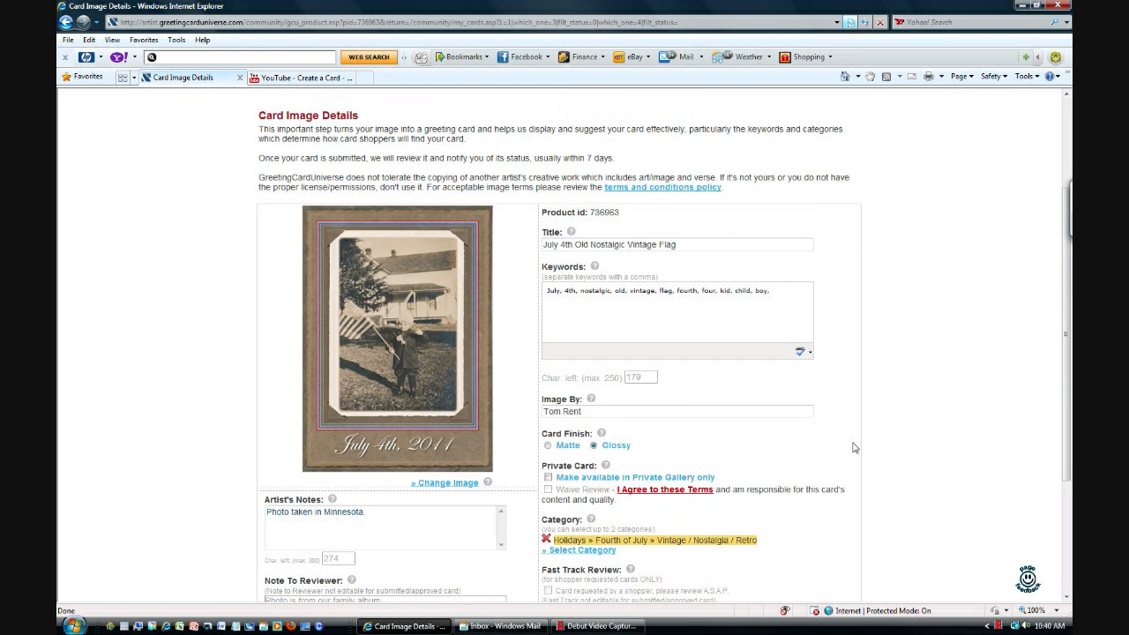
type("1930s")
type("lack and white, photo, photograph")
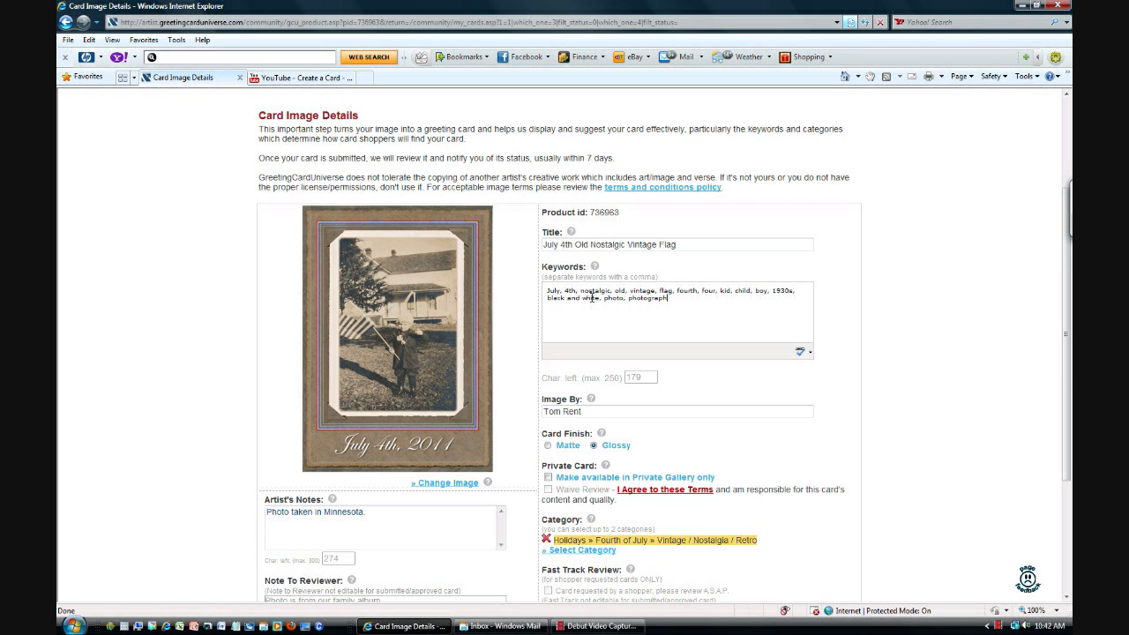
scroll(538, 397, "down", 3)
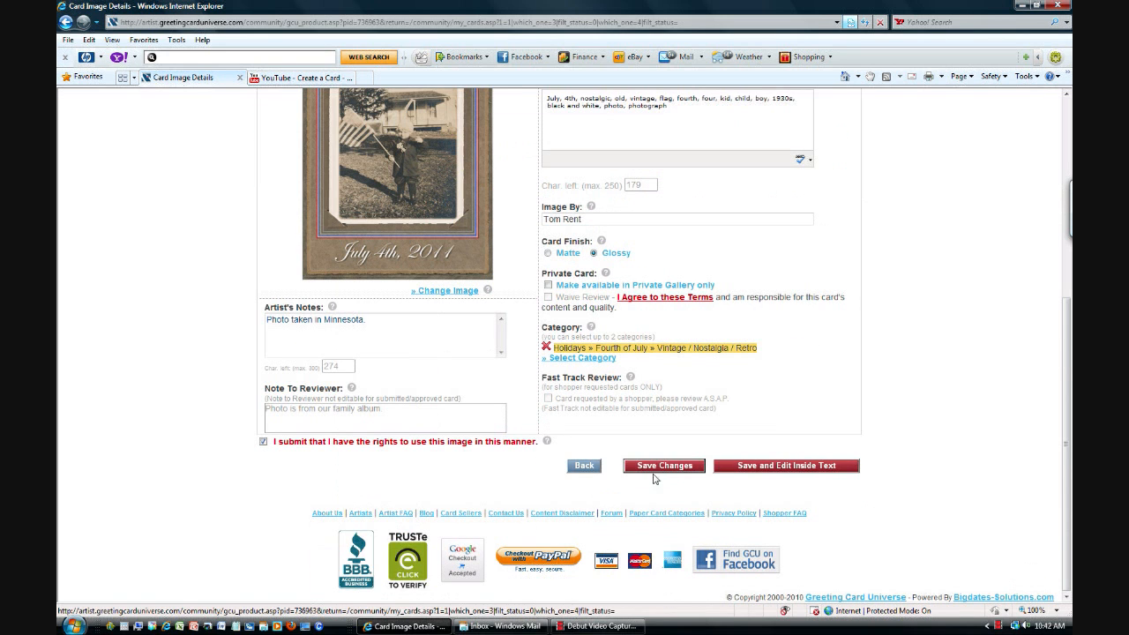
left_click(663, 465)
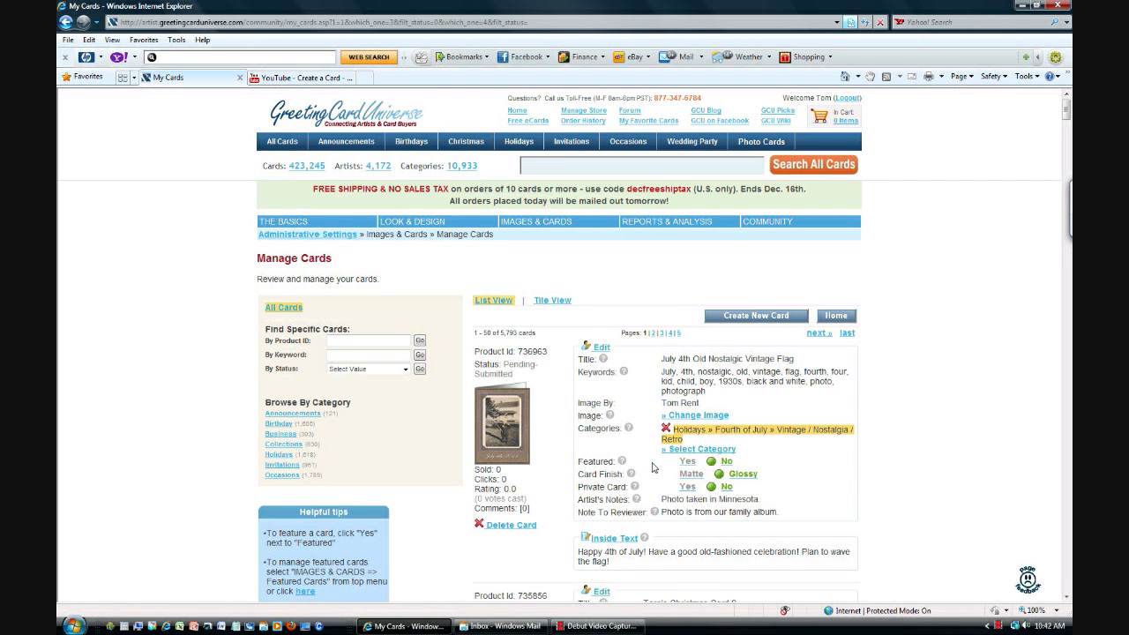
Step: Try to mark the July 4th card as featured
scroll(654, 468, "down", 1)
left_click(687, 386)
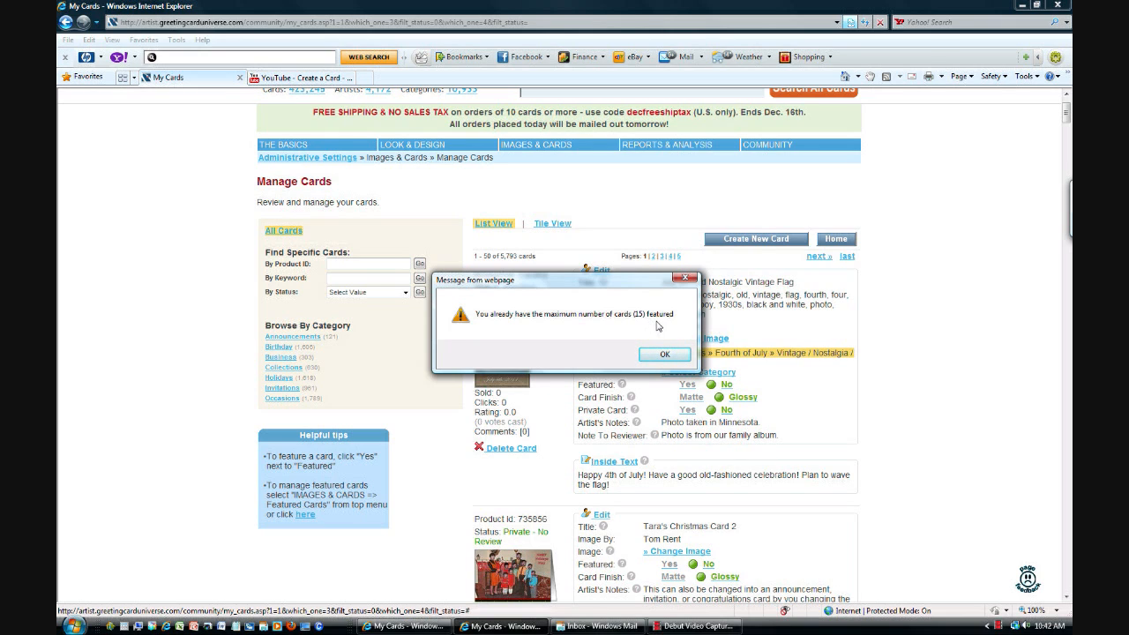
left_click(664, 353)
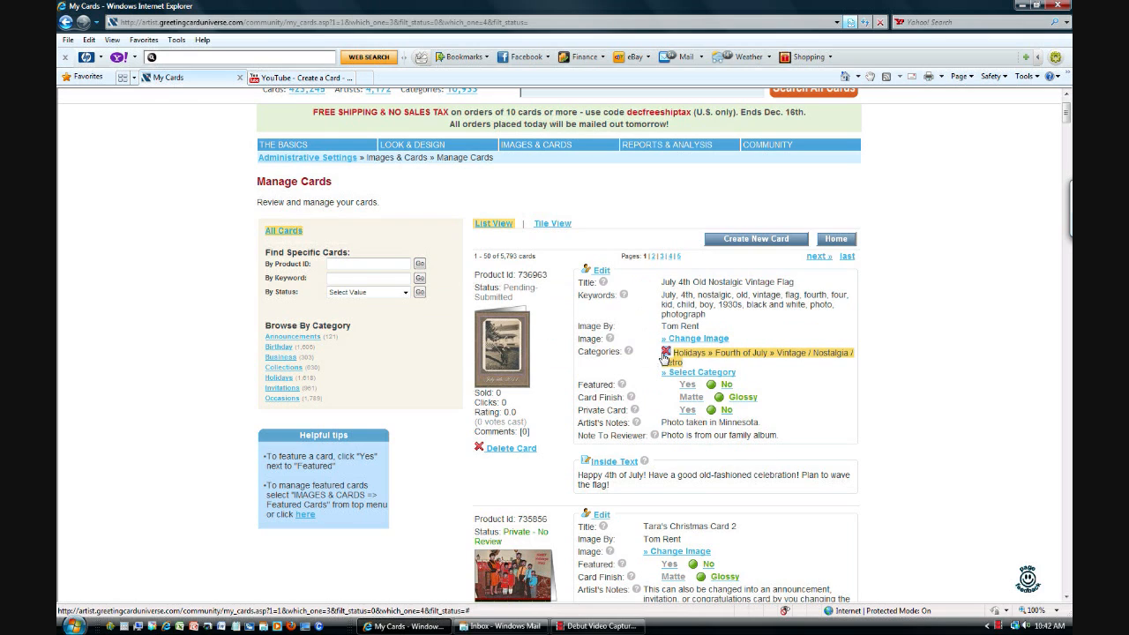
Step: Switch the July 4th card's finish to Matte and back to Glossy, and its private setting to Yes and back to No
left_click(691, 399)
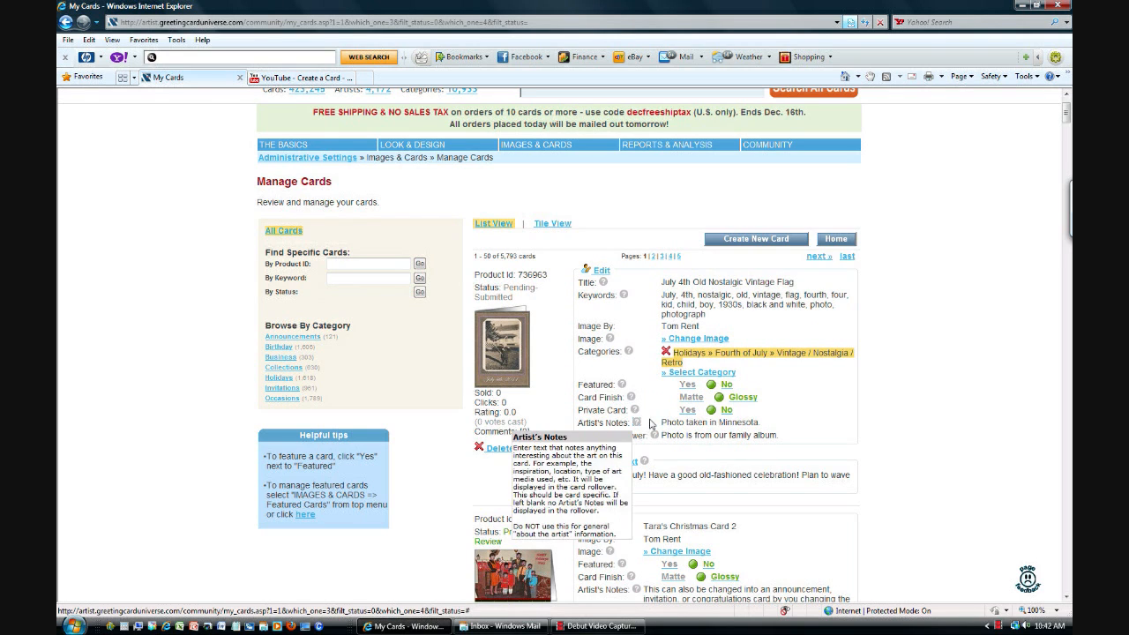
left_click(739, 398)
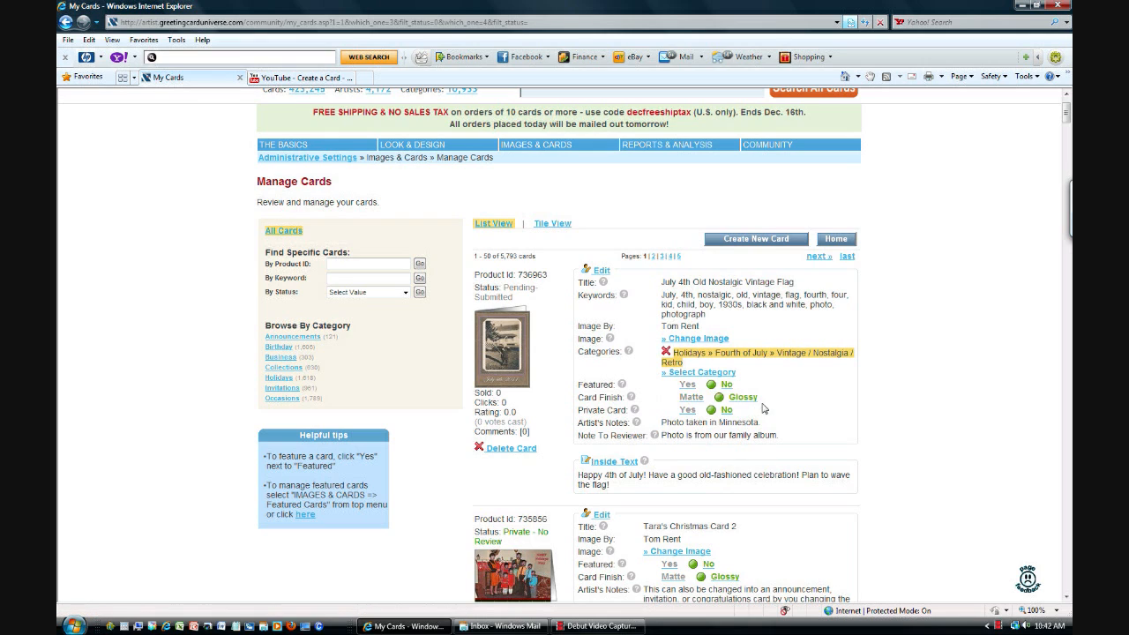
left_click(687, 411)
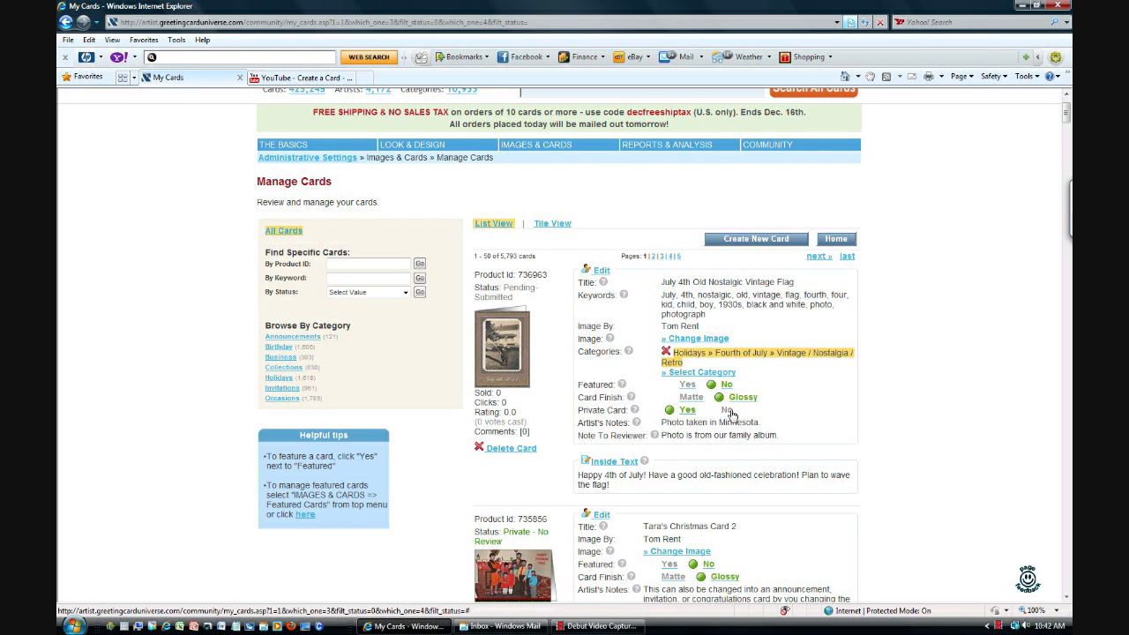
left_click(727, 411)
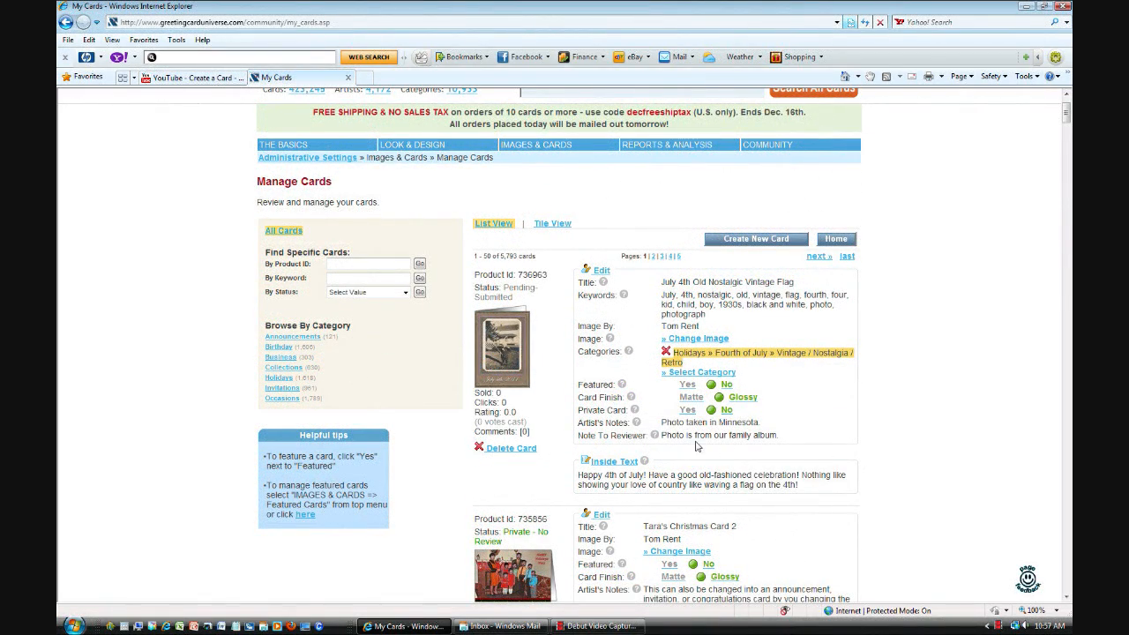
Step: Open the July 4th card's inside text and examine the right message's settings and the enlarged inside preview
left_click(615, 464)
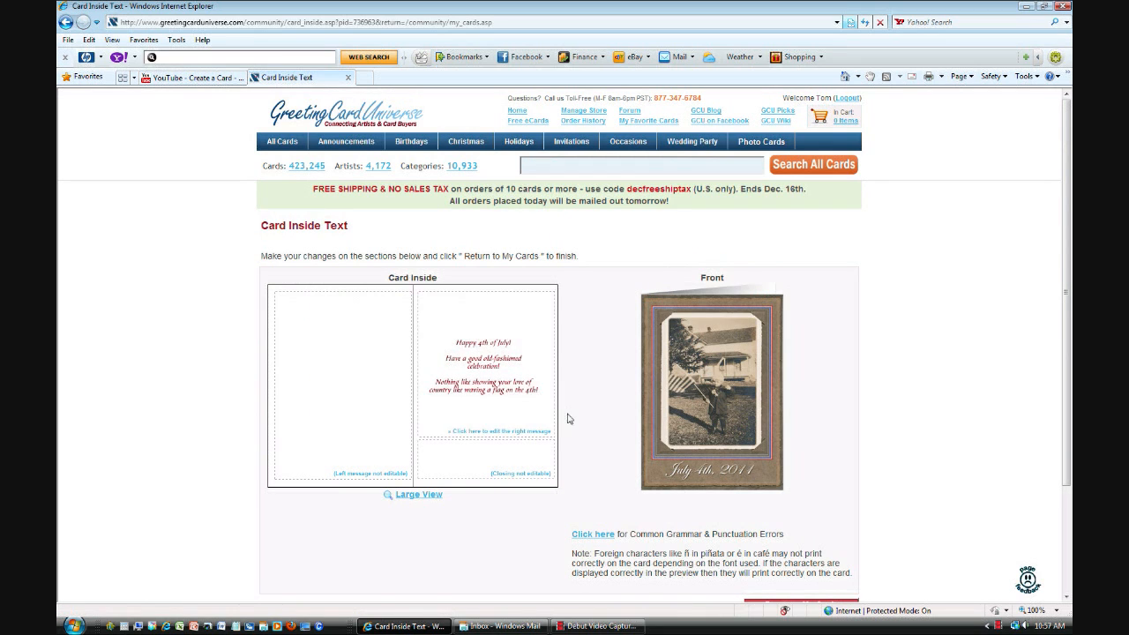
left_click(464, 386)
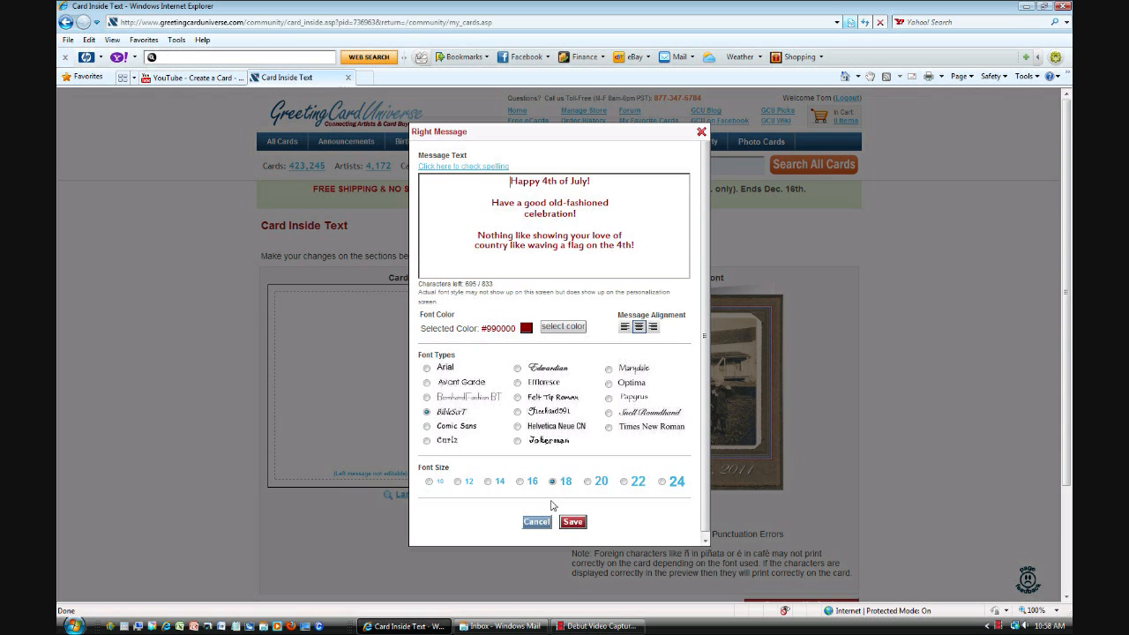
left_click(541, 524)
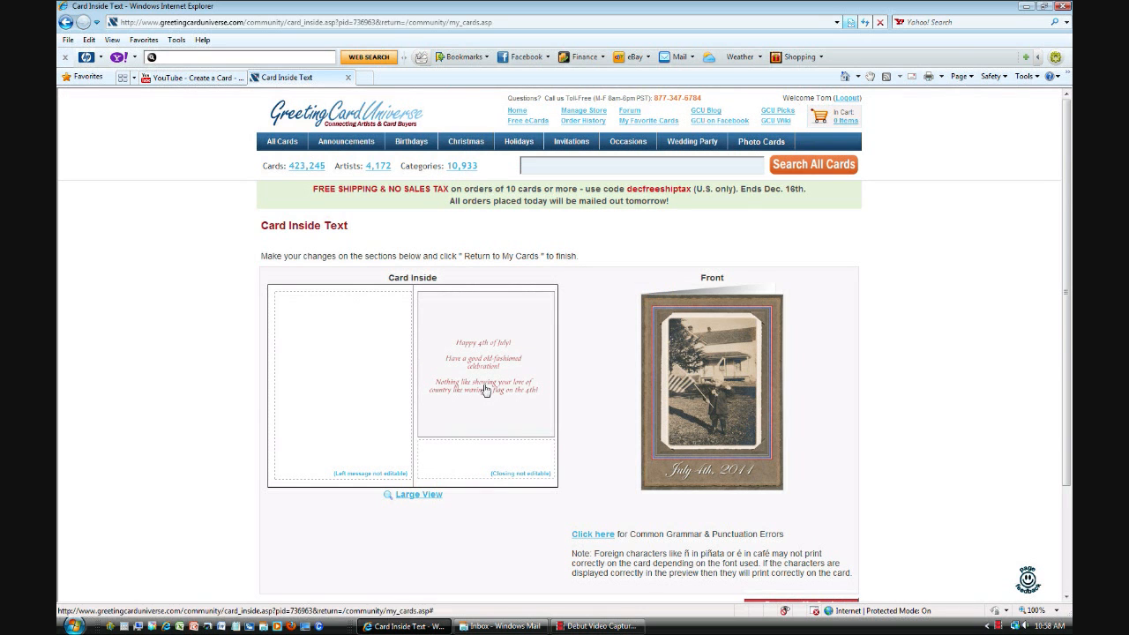
left_click(412, 497)
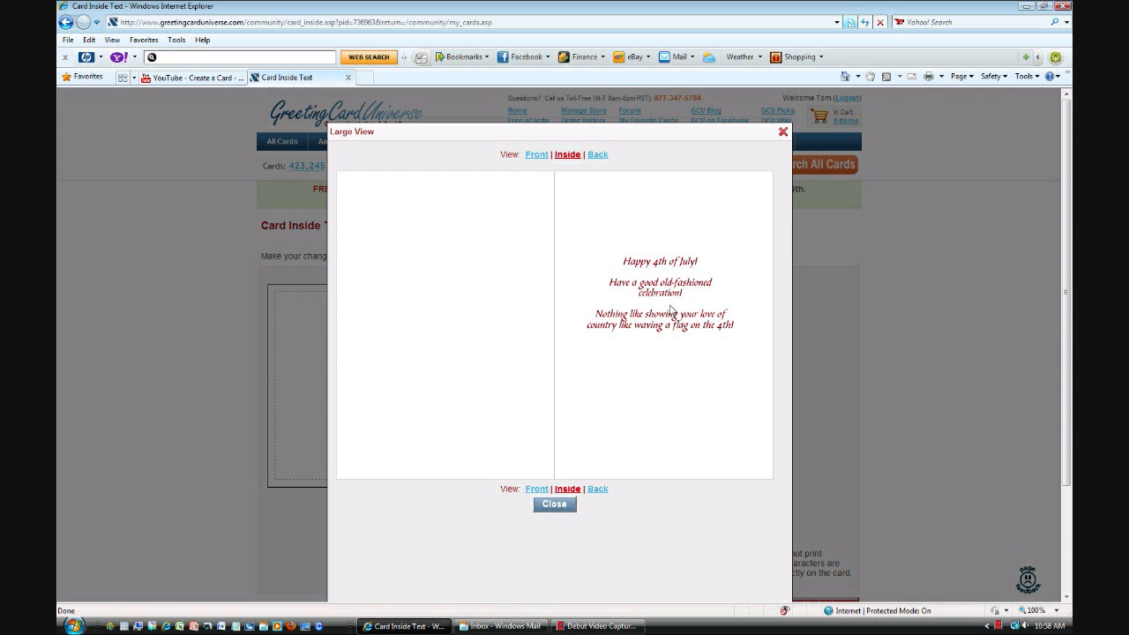
left_click(556, 504)
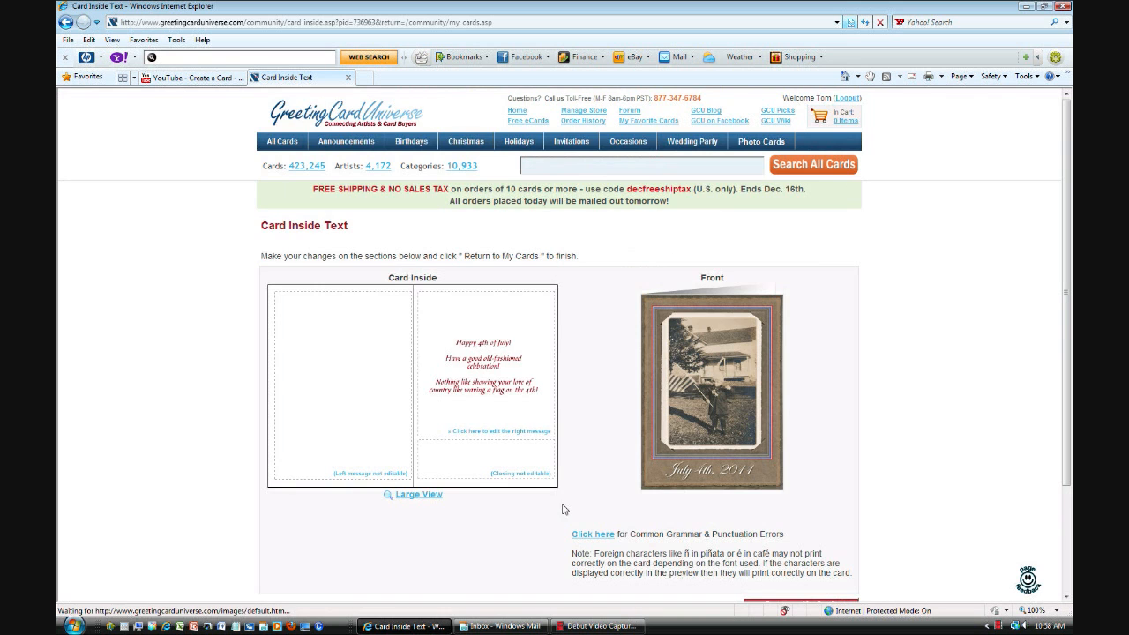
Step: Set the right inside message's font to Avant Garde and save it
left_click(532, 381)
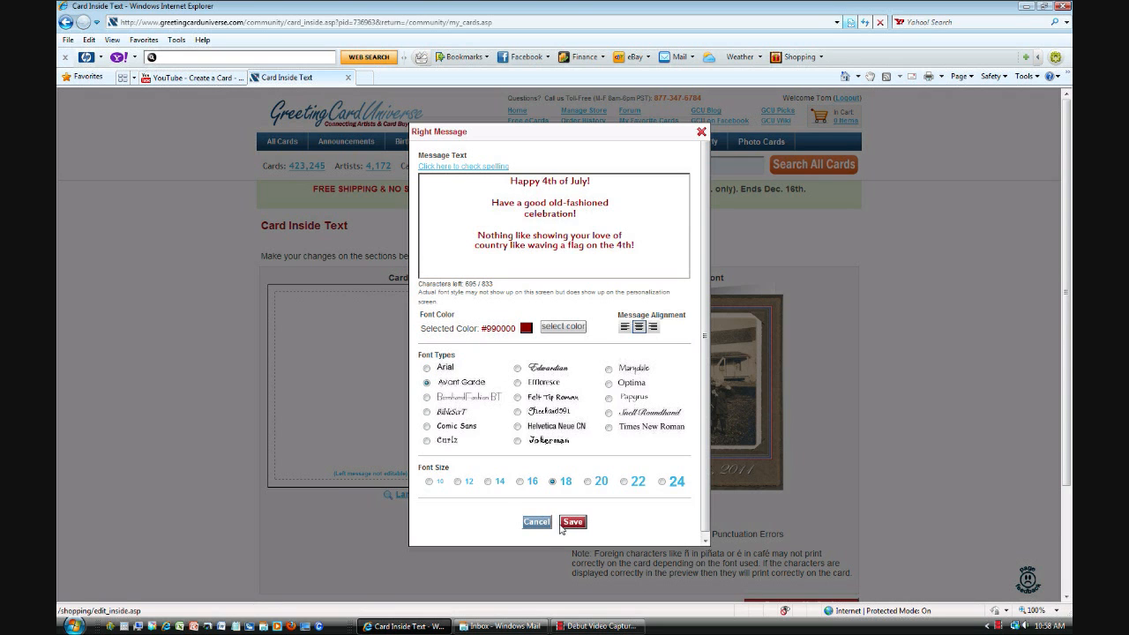
left_click(572, 522)
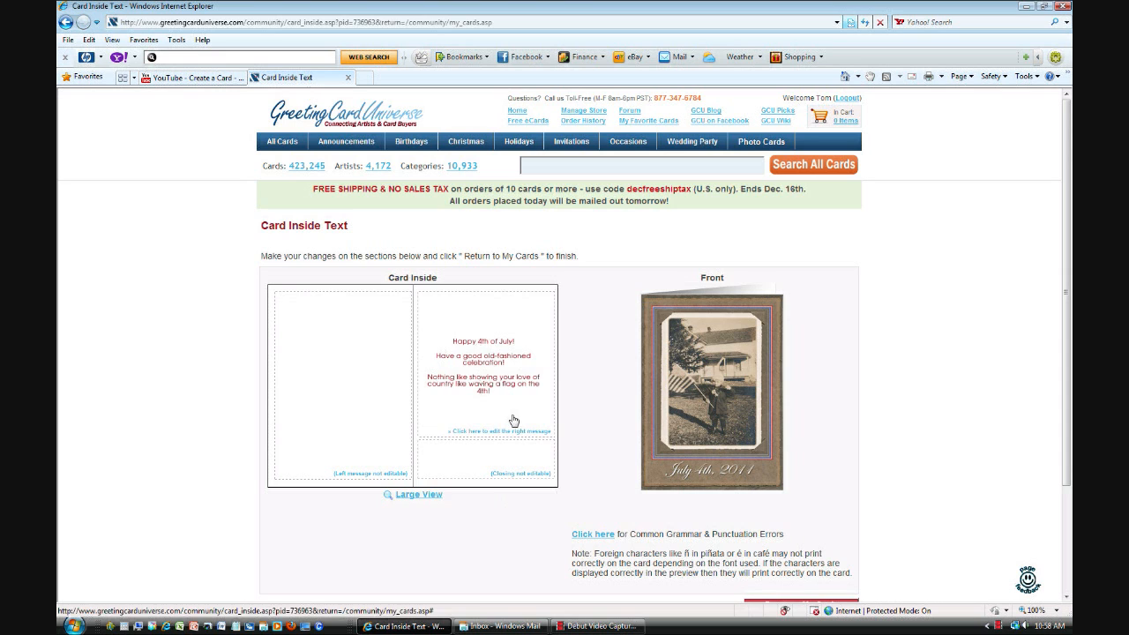
Step: Set the right inside message's font to Edwardian at size 24 and save it
left_click(498, 390)
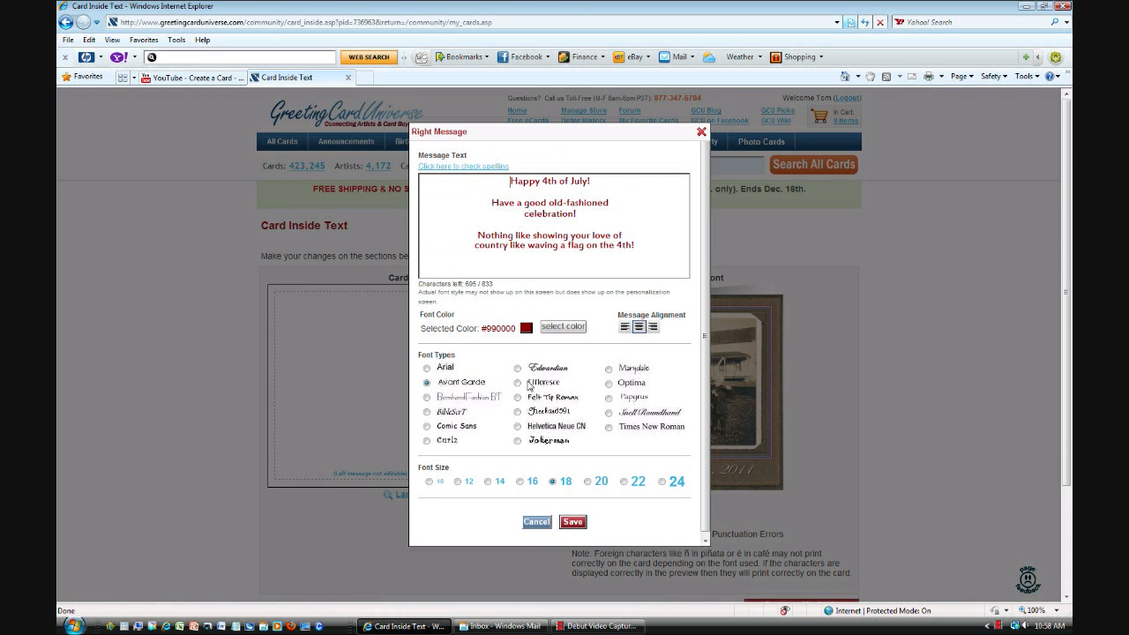
left_click(517, 369)
left_click(662, 482)
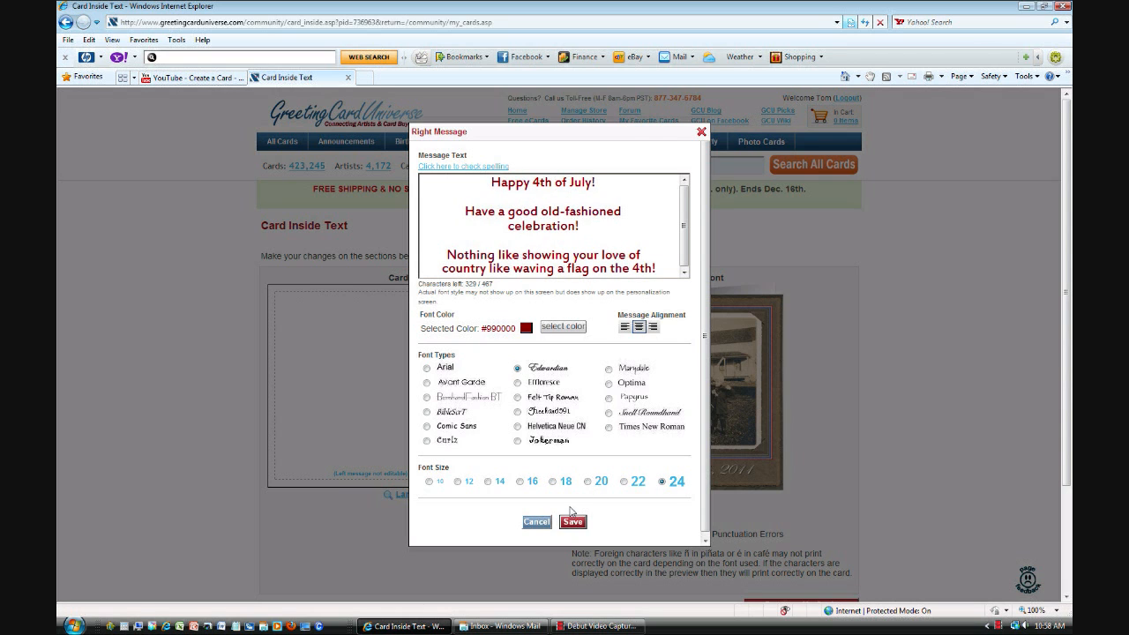
left_click(572, 522)
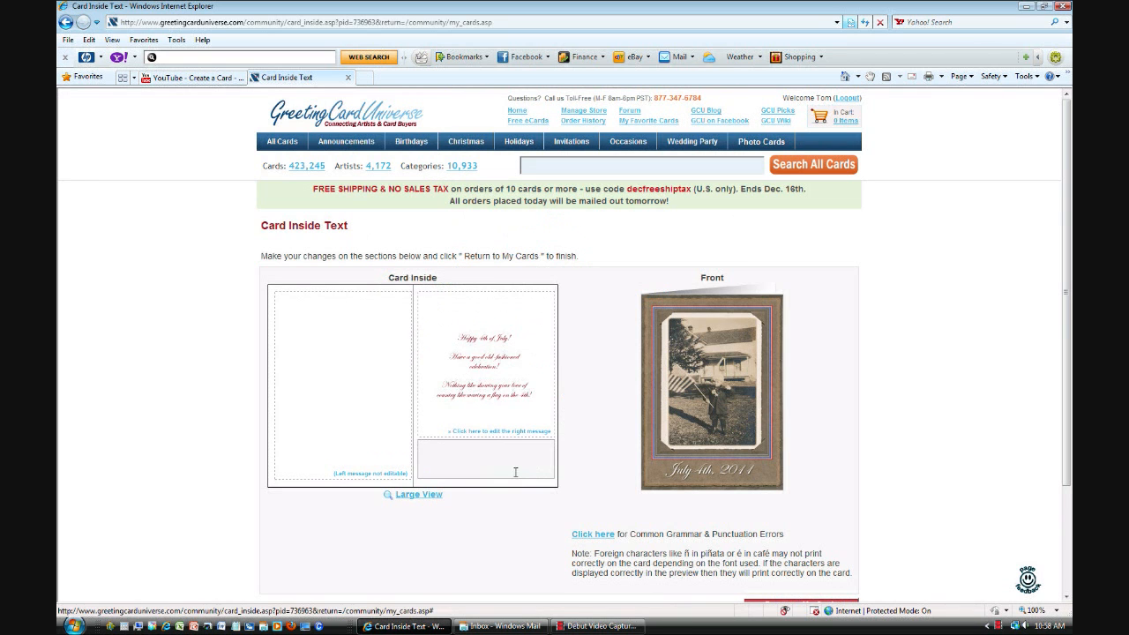
Step: Examine the enlarged preview of the card's inside with the reformatted right message, and close it
left_click(427, 495)
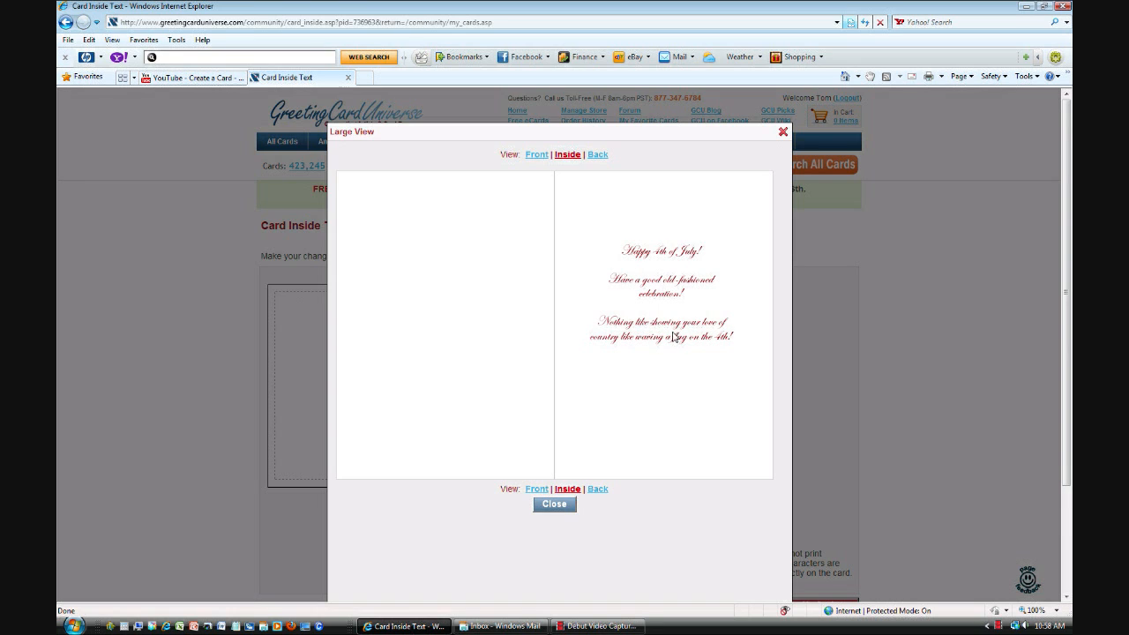
left_click(555, 507)
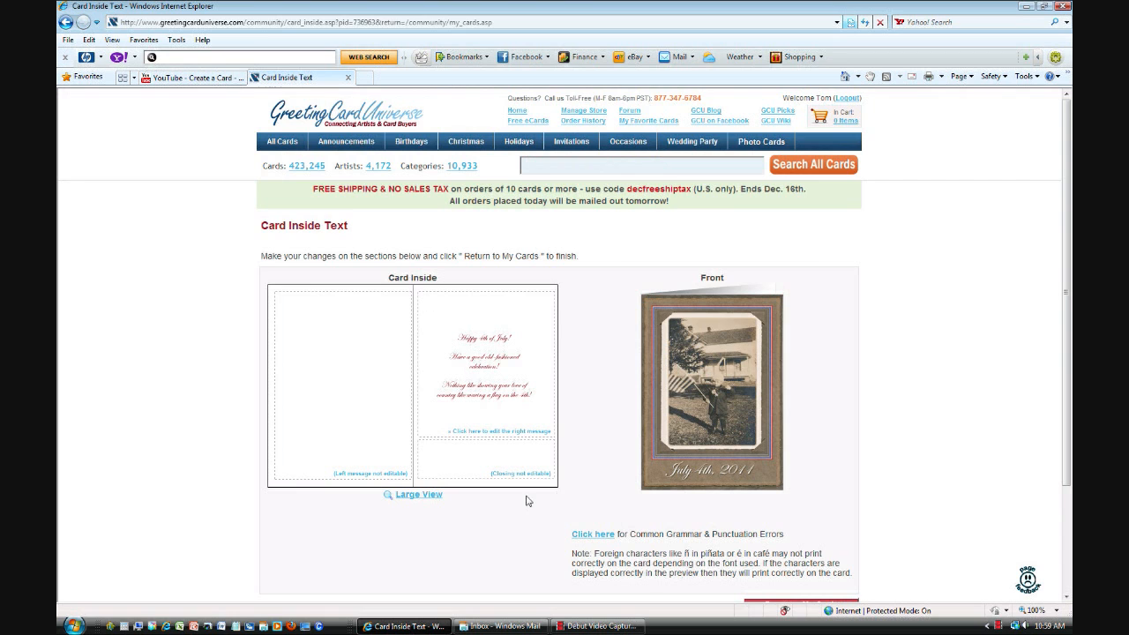
scroll(554, 518, "down", 3)
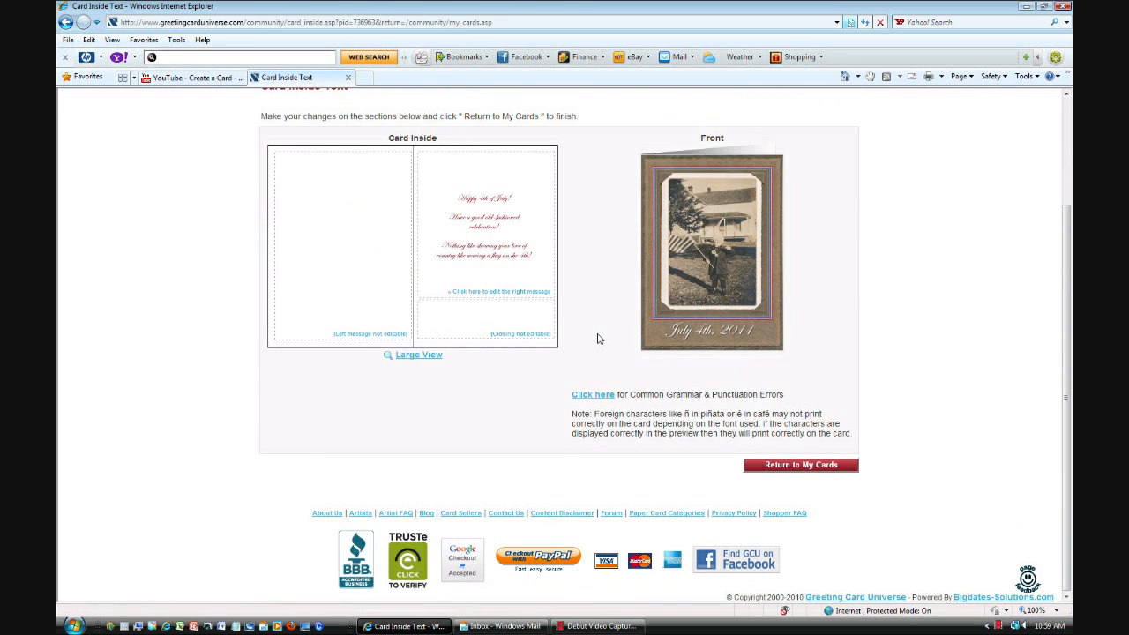
Step: Spell-check the right inside message, ignoring the flagged word "old-fashioned", save the message and return to the card list
left_click(509, 262)
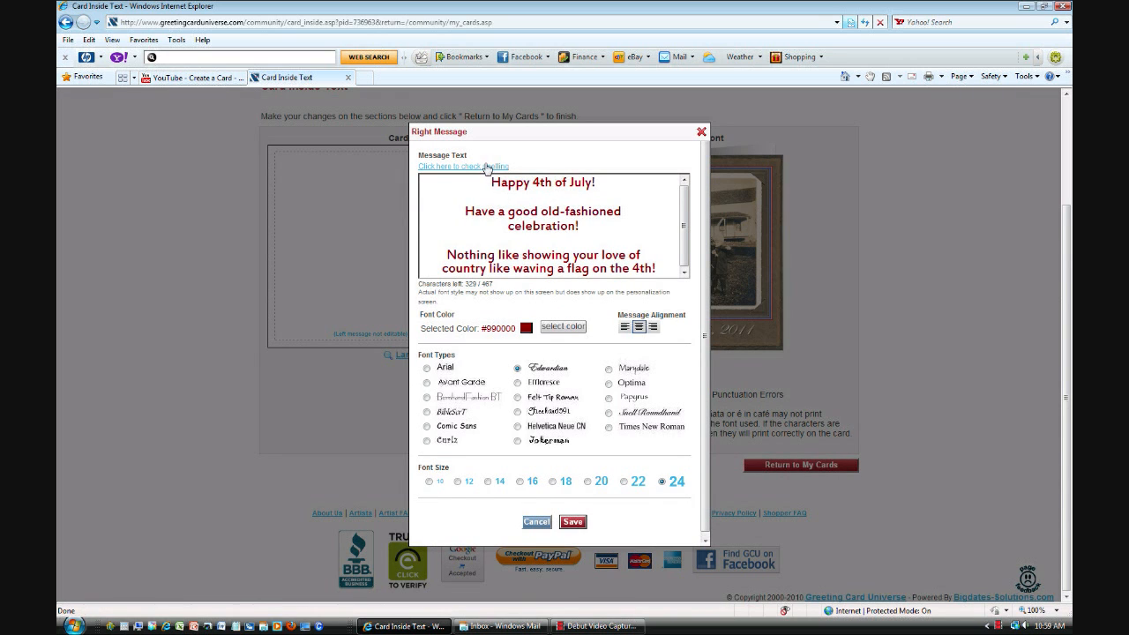
left_click(486, 167)
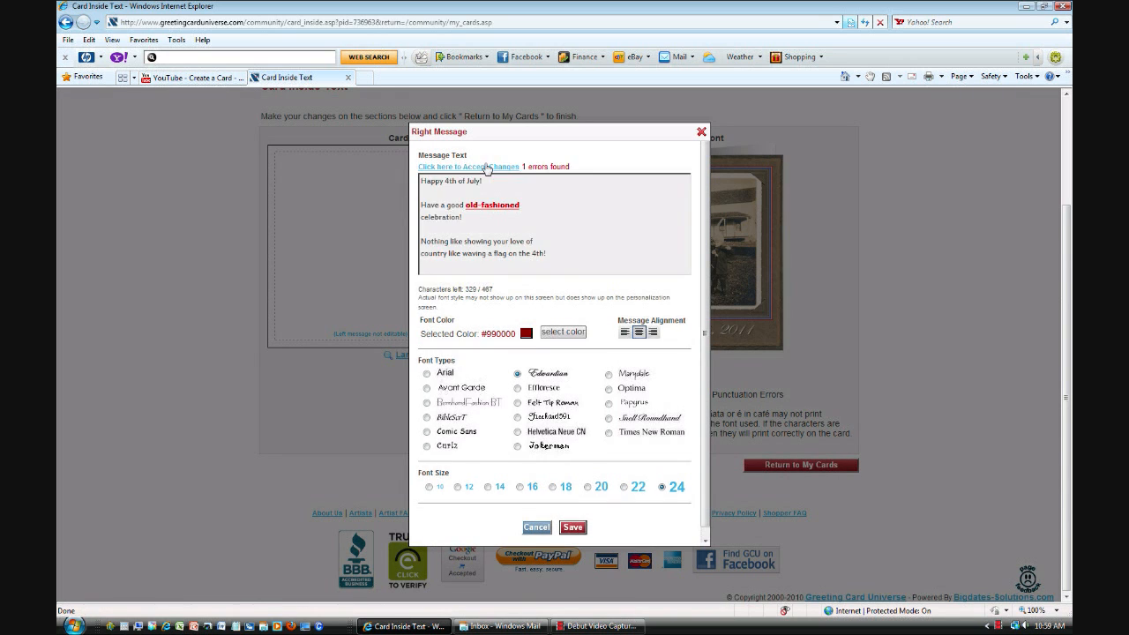
left_click(486, 212)
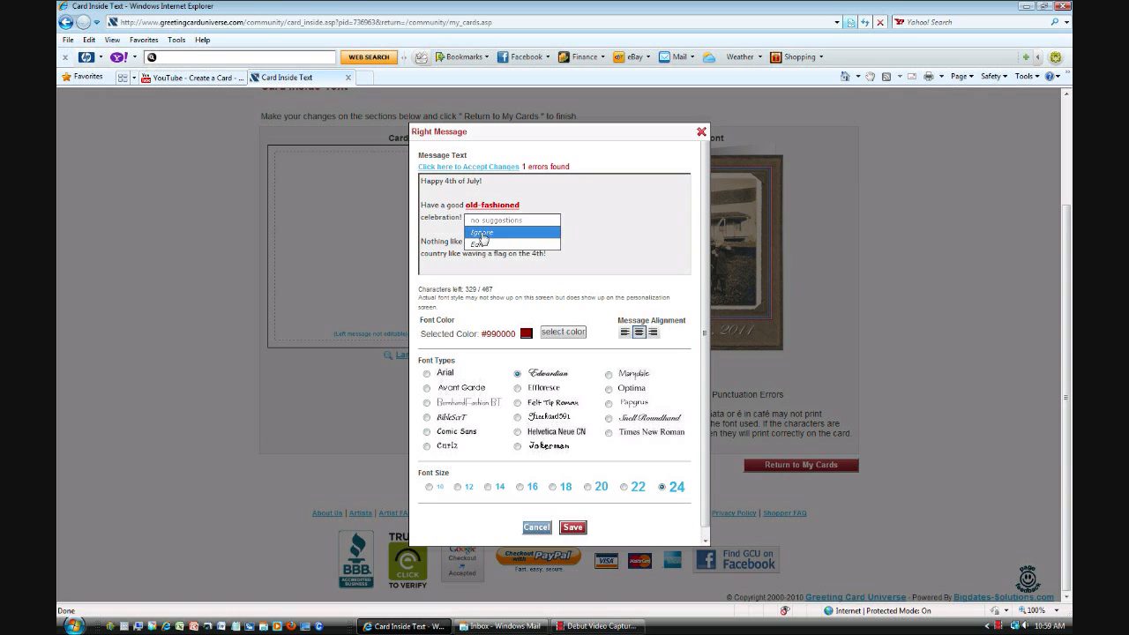
left_click(482, 233)
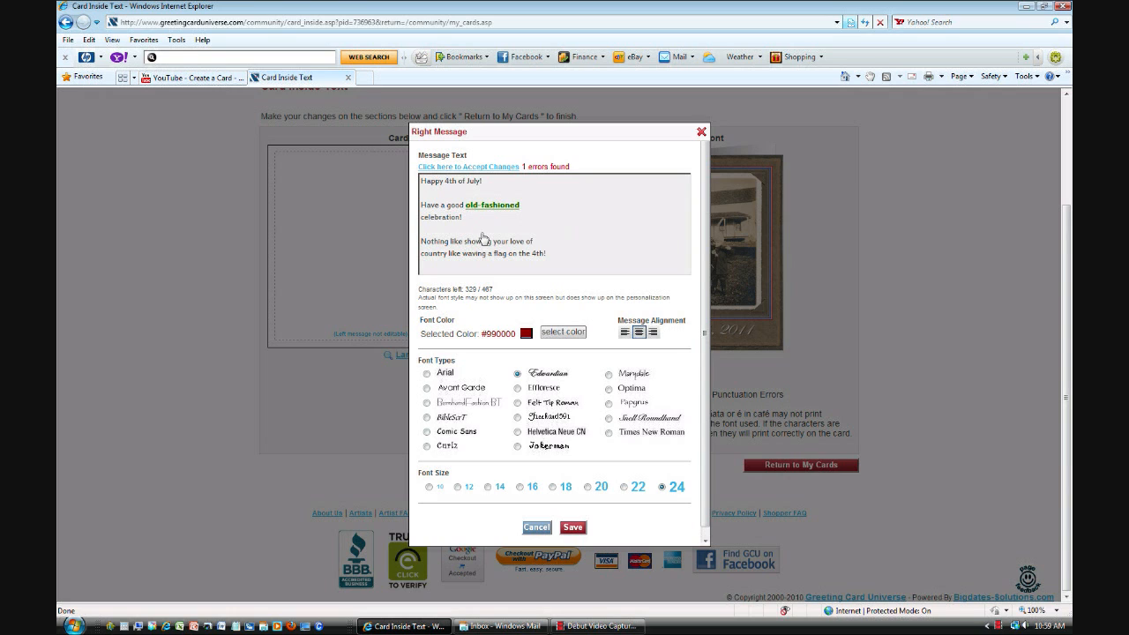
left_click(478, 167)
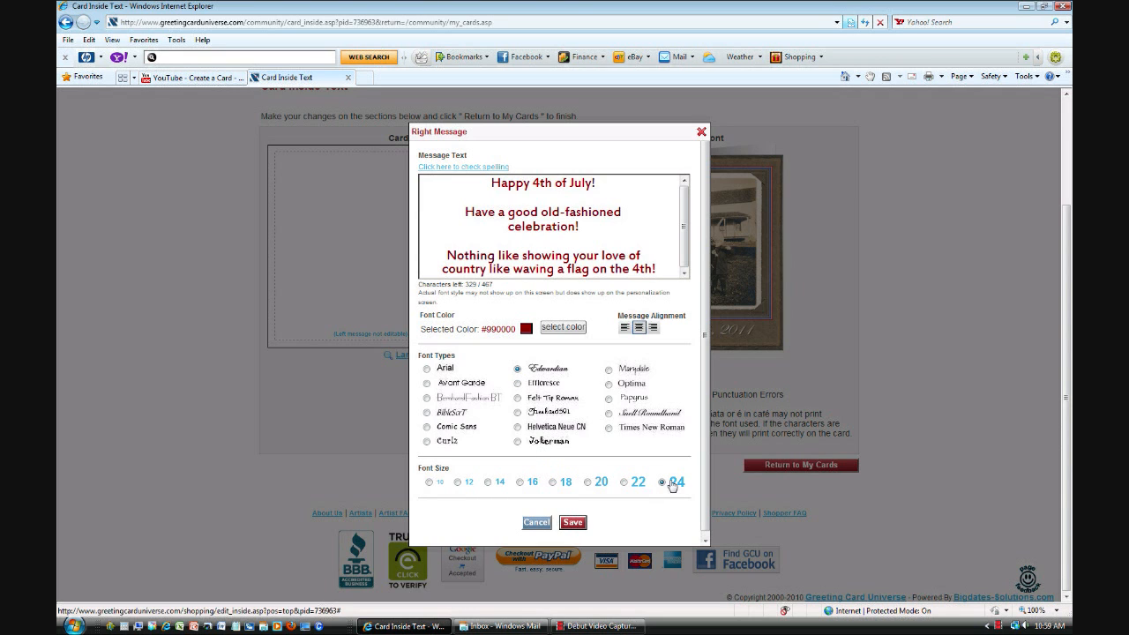
left_click(578, 523)
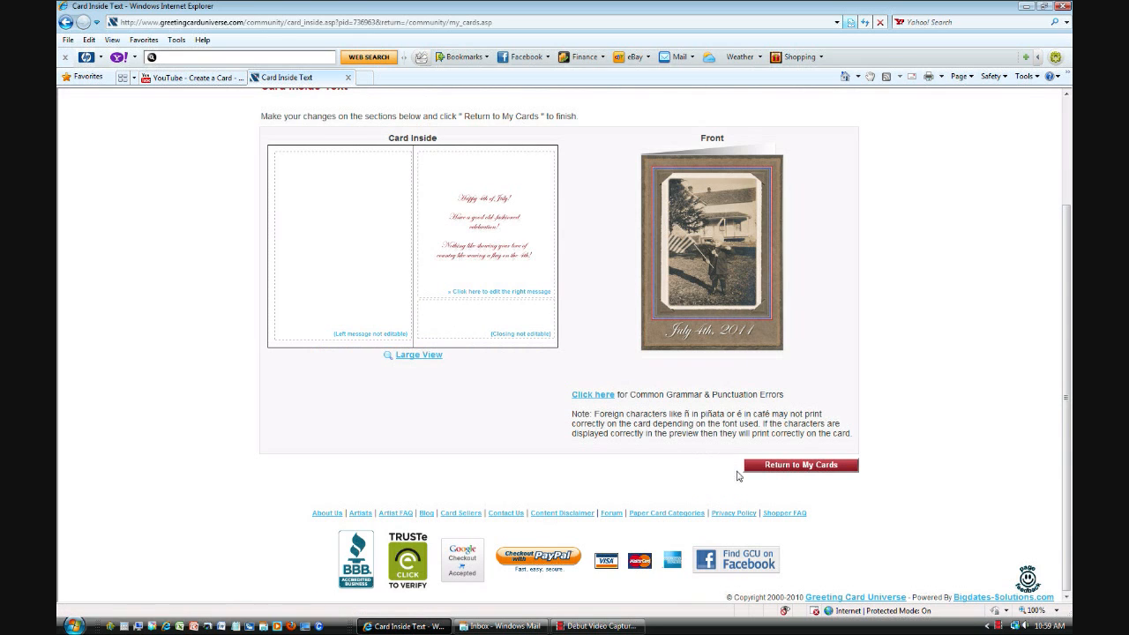
left_click(787, 468)
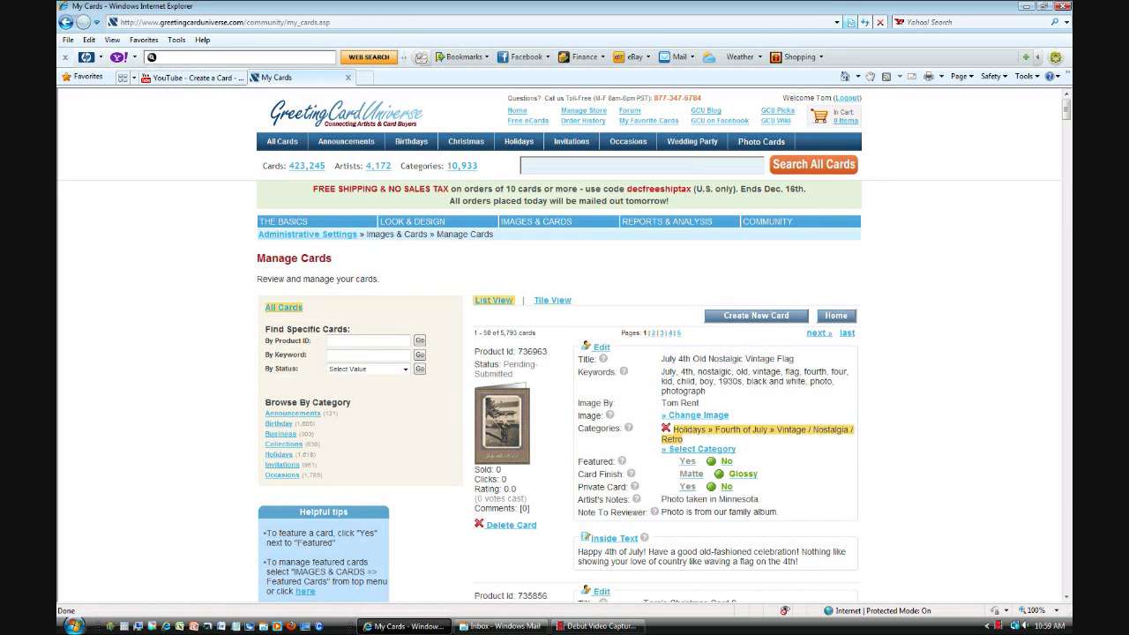
Step: Upload the image july4_2011final2.jpg through the card creation page and return to the card list
scroll(873, 466, "down", 2)
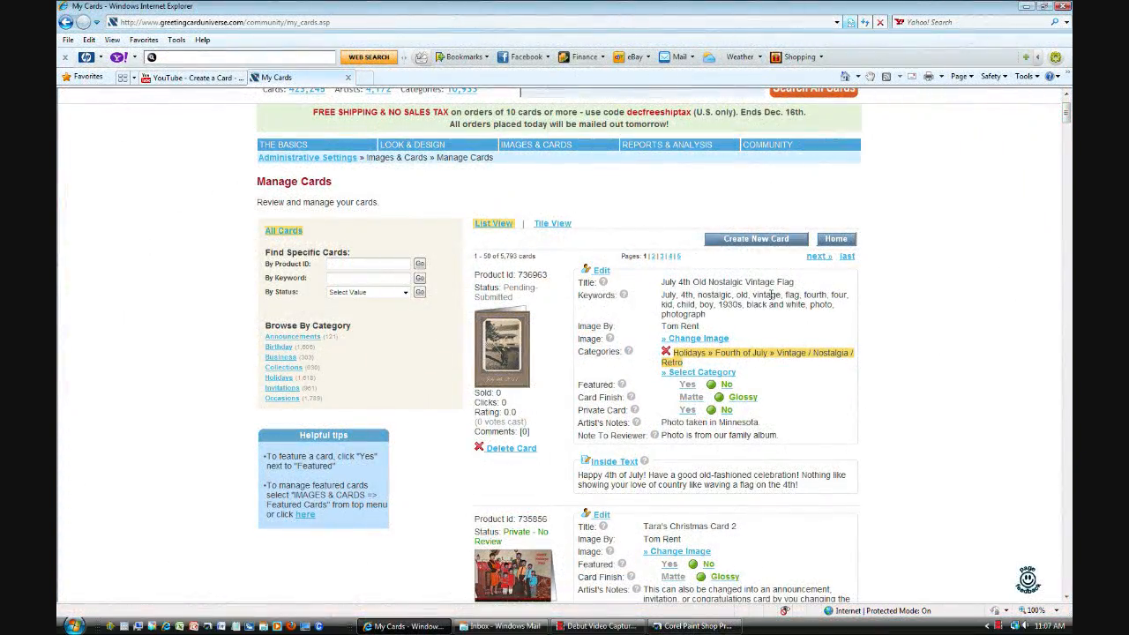
left_click(741, 239)
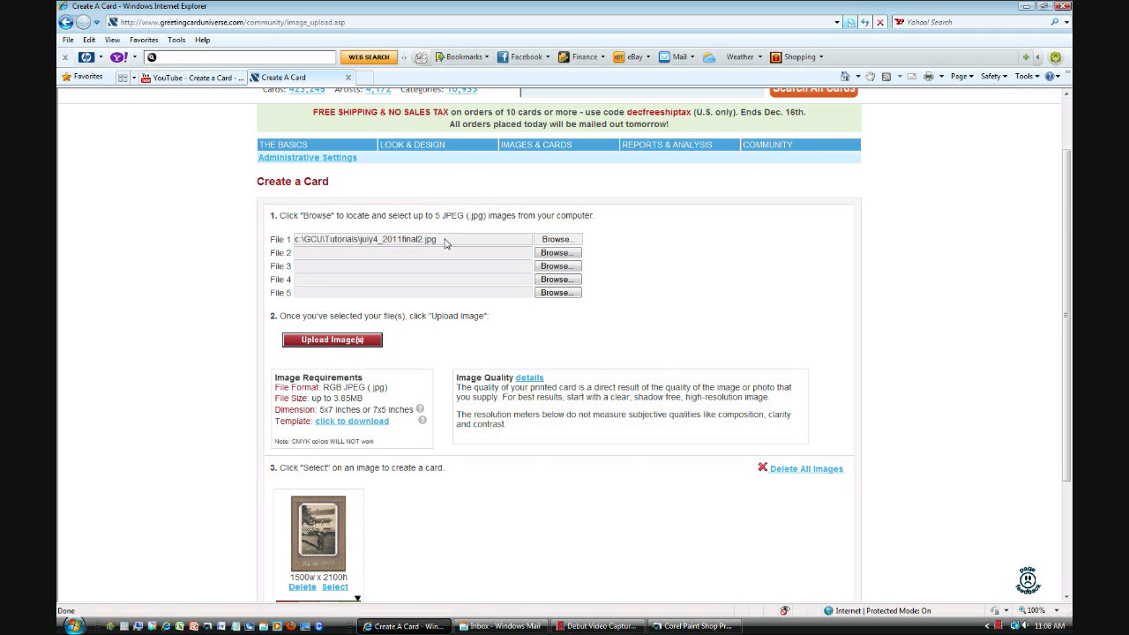
scroll(670, 310, "down", 2)
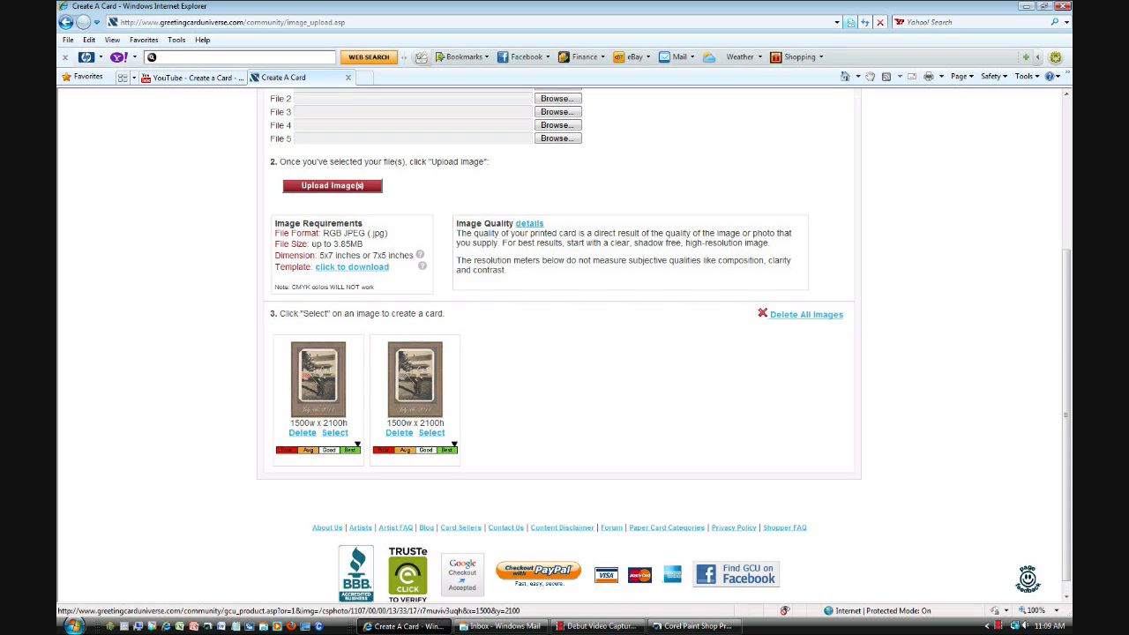
scroll(555, 401, "up", 4)
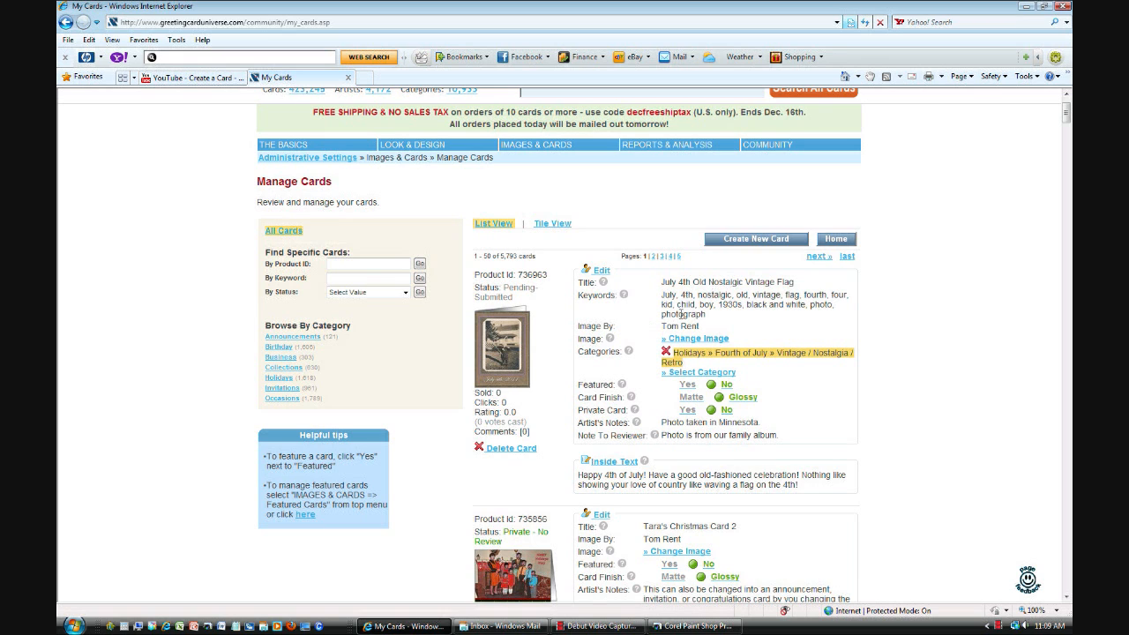
Step: Replace the July 4th card's front image with the uploaded version showing the red-striped flag, and save the changes
left_click(700, 340)
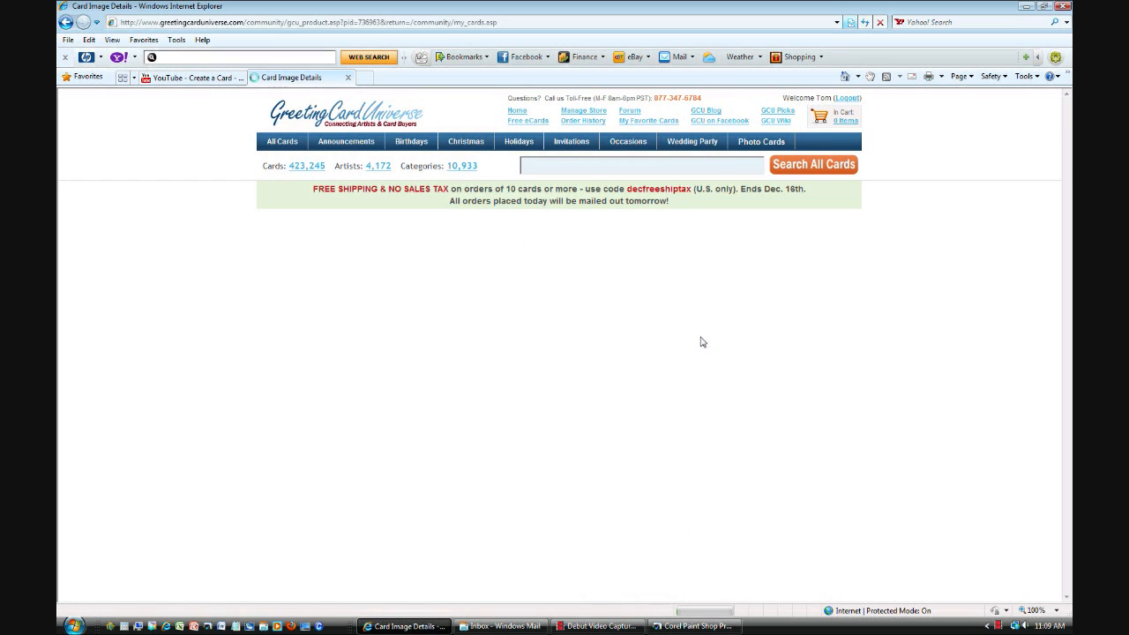
scroll(583, 353, "down", 3)
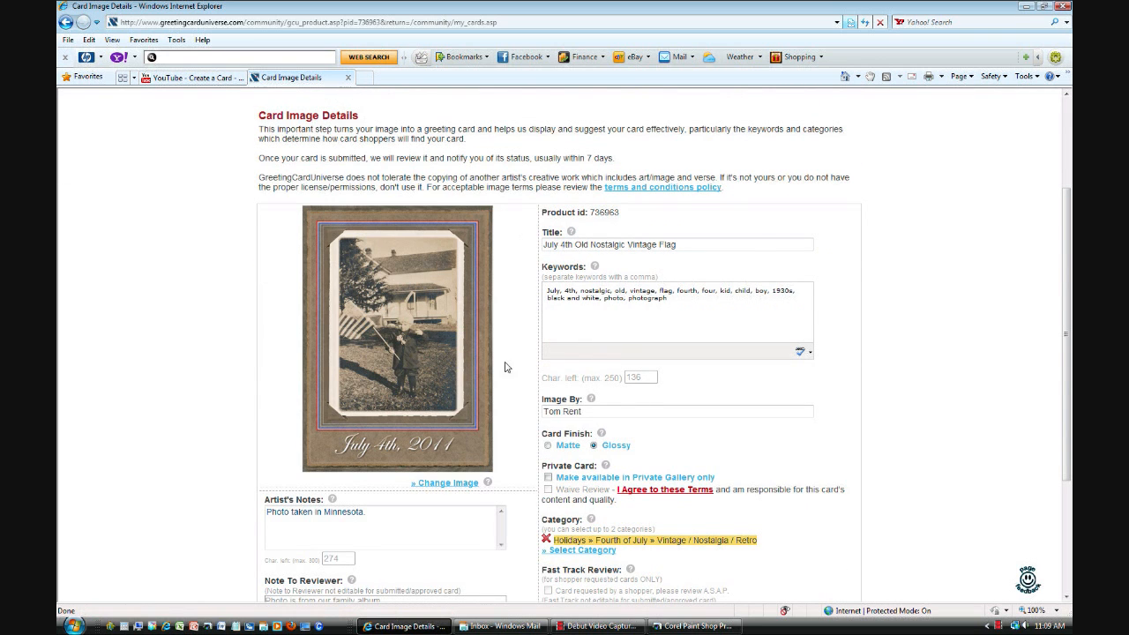
scroll(509, 368, "down", 2)
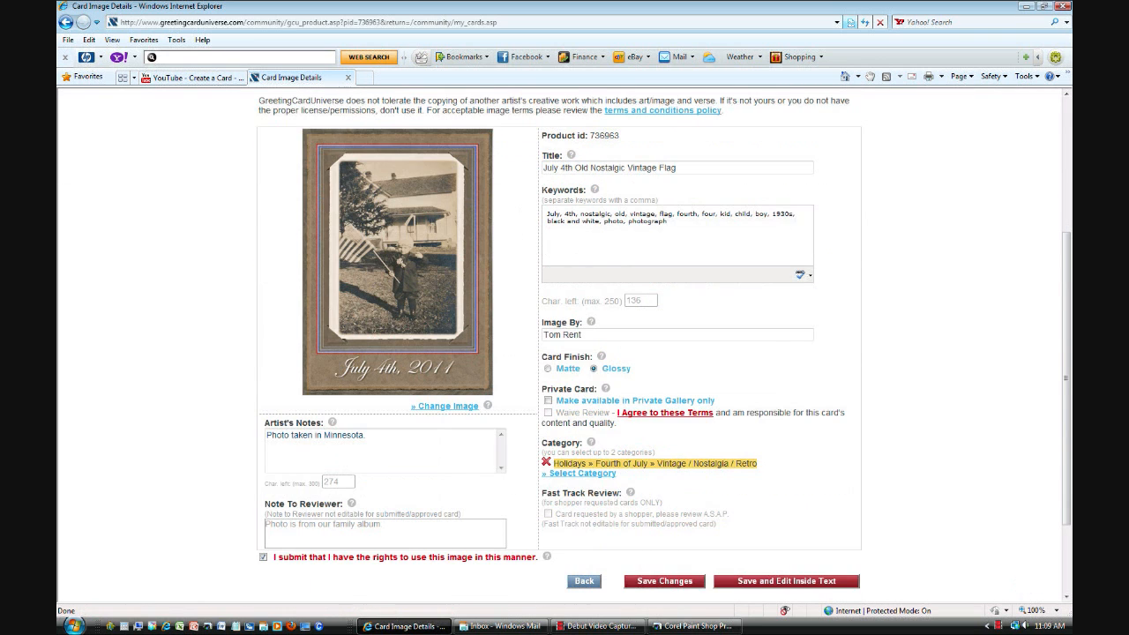
left_click(446, 406)
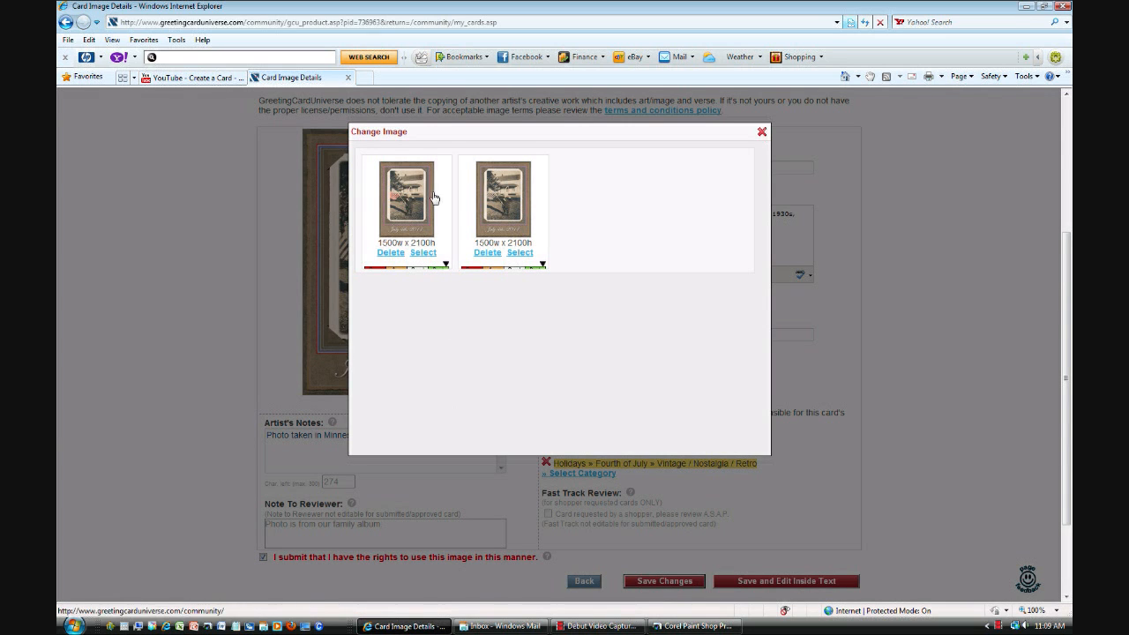
double_click(418, 254)
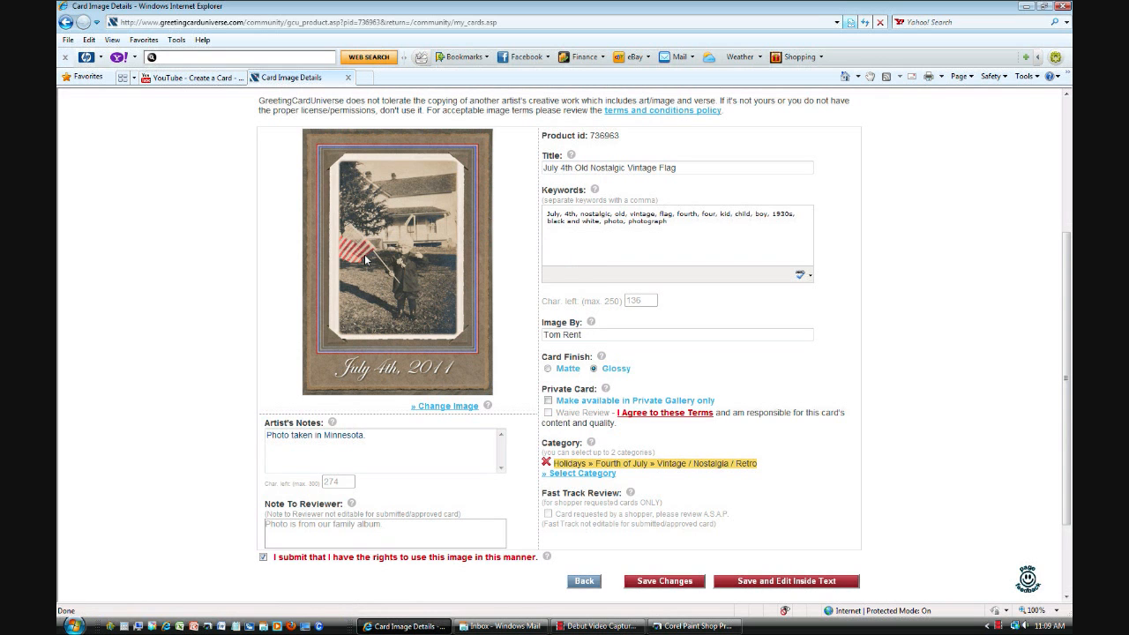
scroll(422, 257, "up", 1)
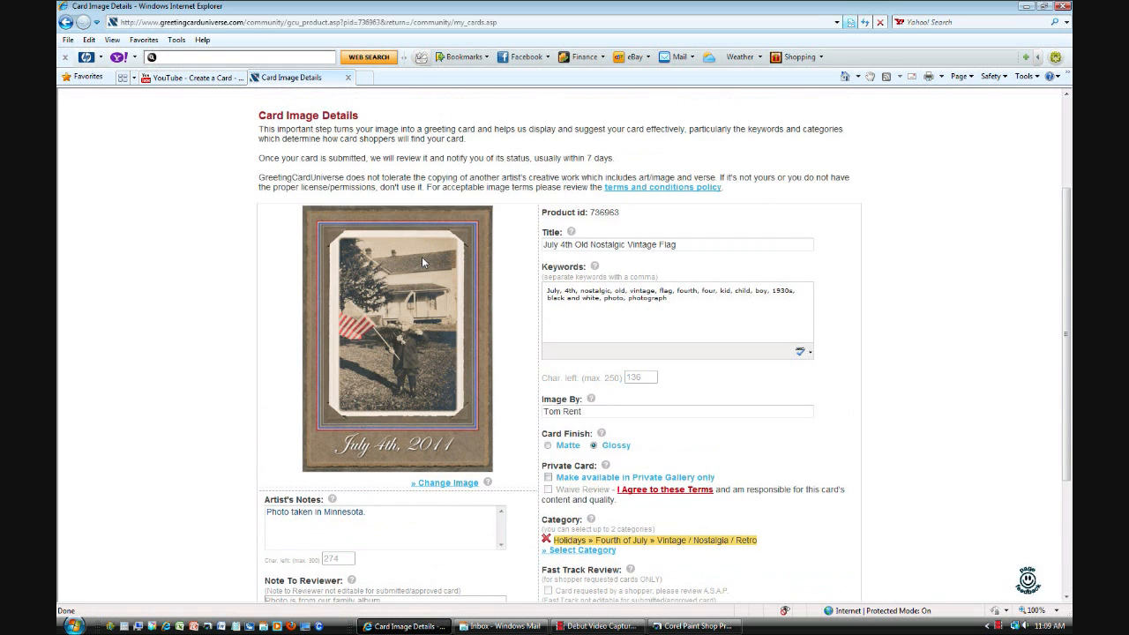
scroll(421, 257, "down", 3)
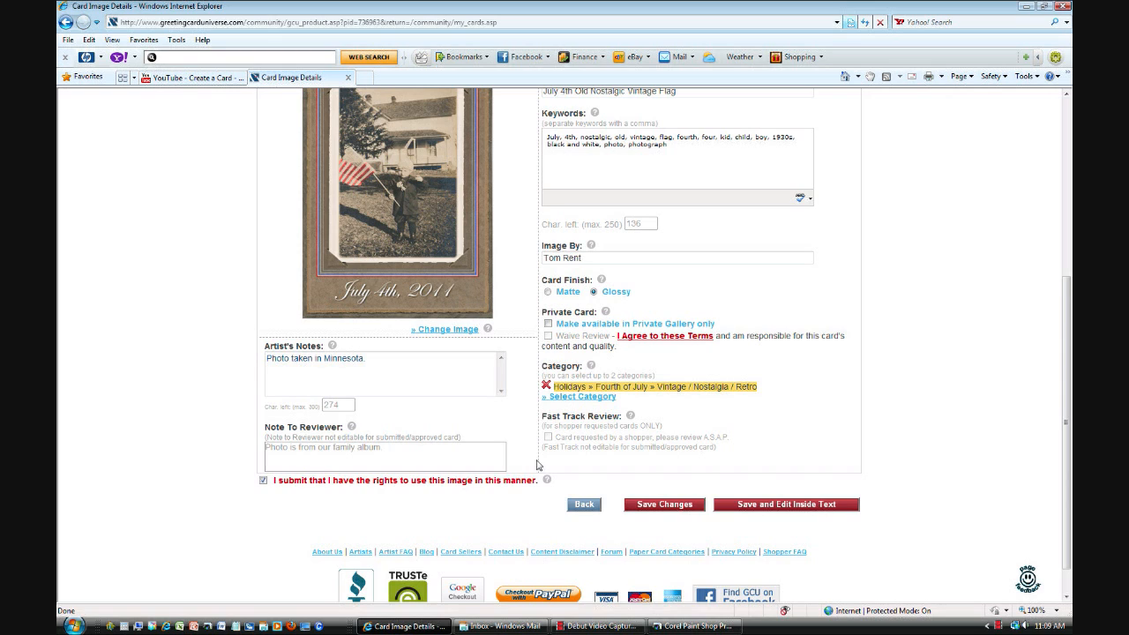
left_click(666, 506)
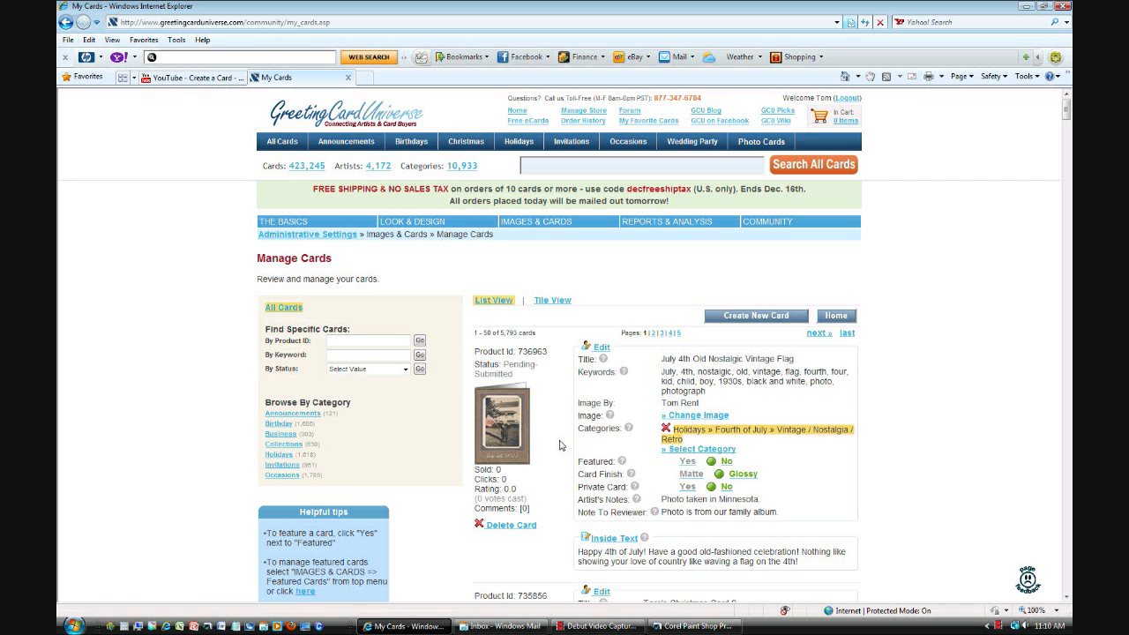
scroll(951, 489, "down", 2)
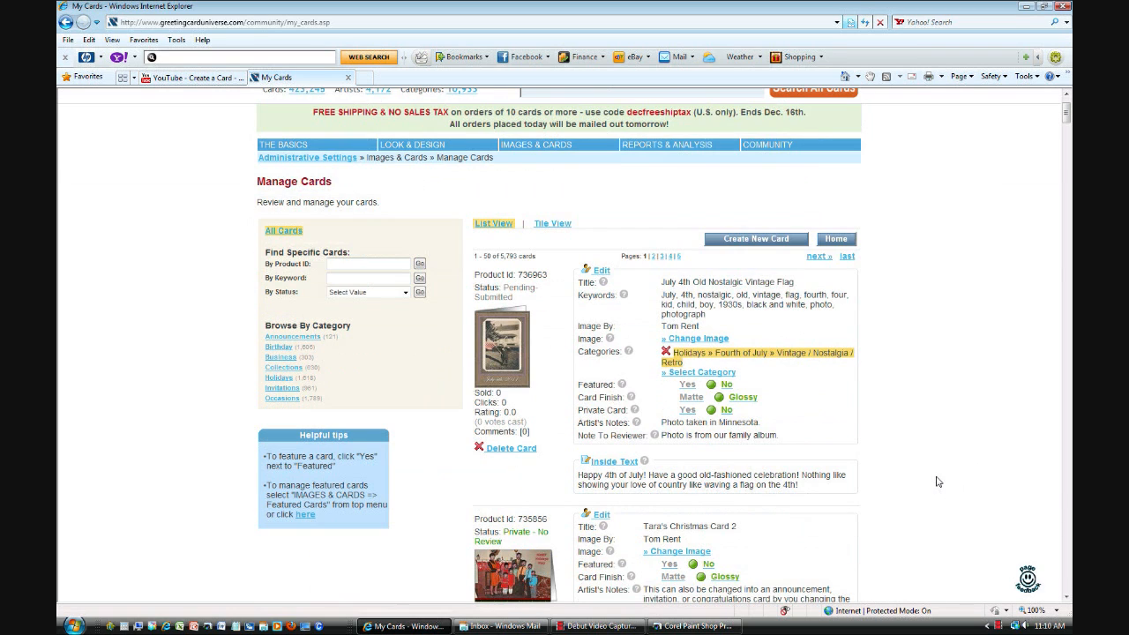